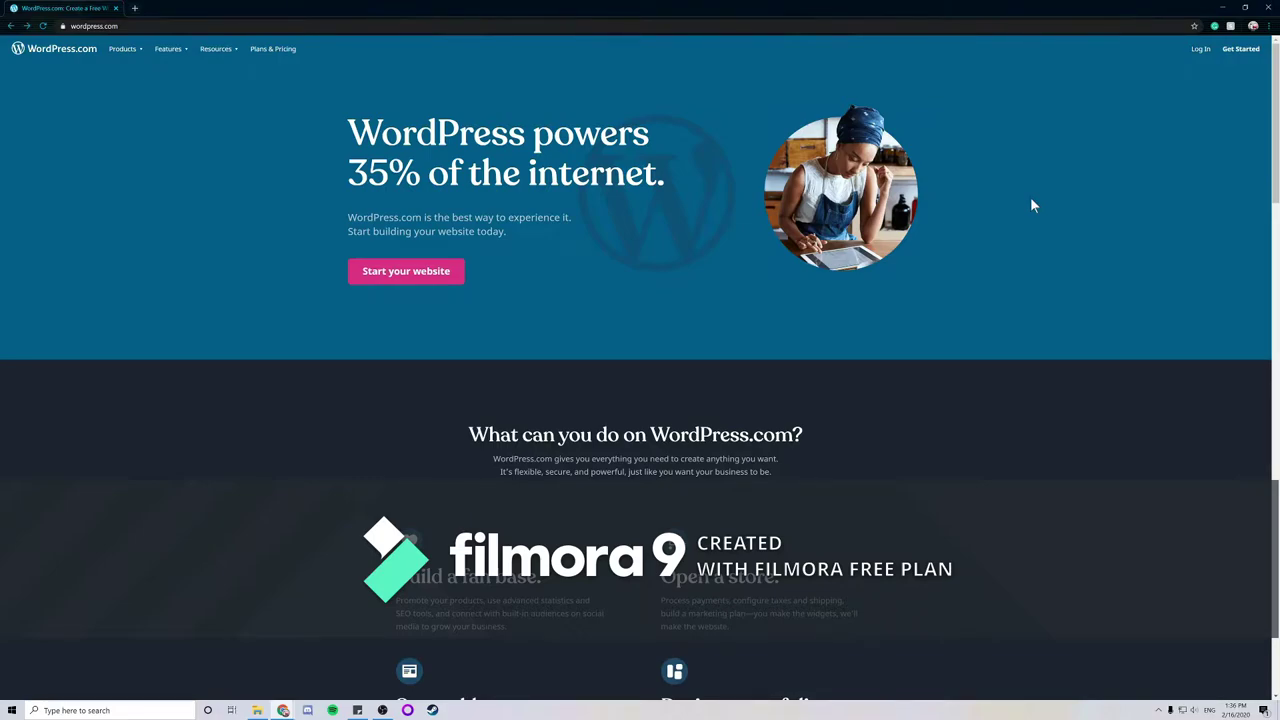
Start building a new website and expand the full signup form.
click(126, 27)
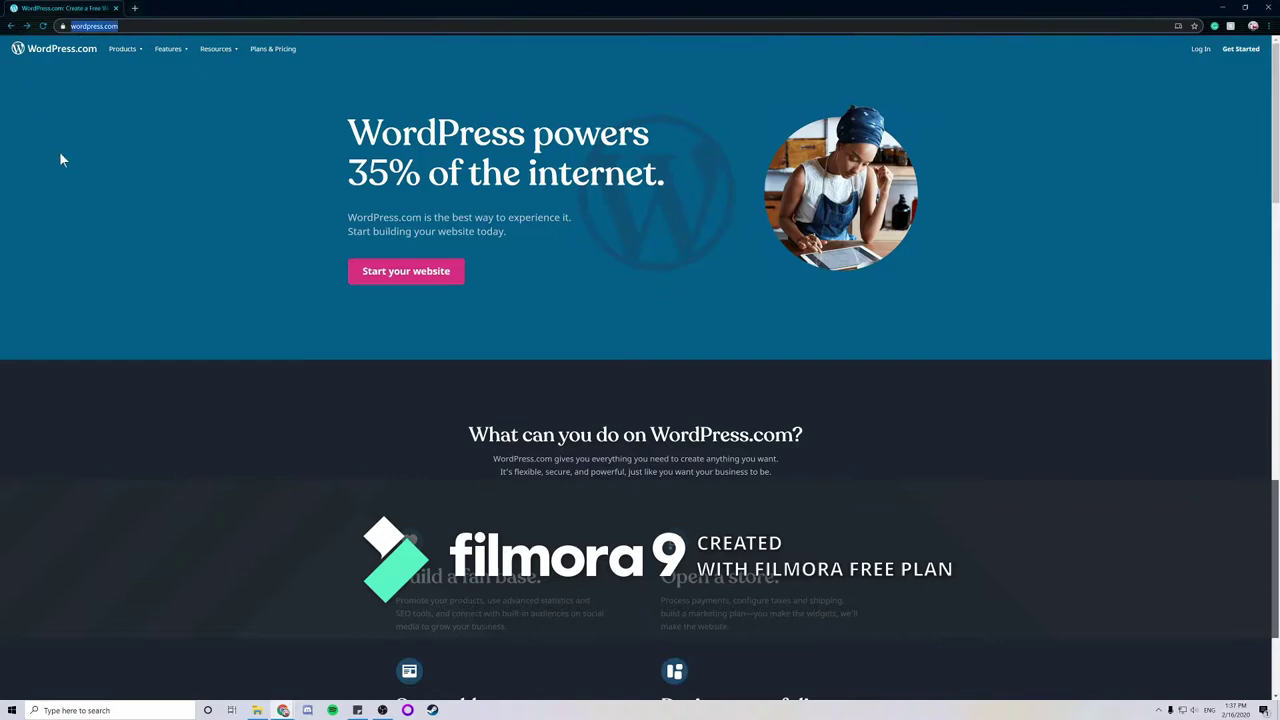
click(153, 198)
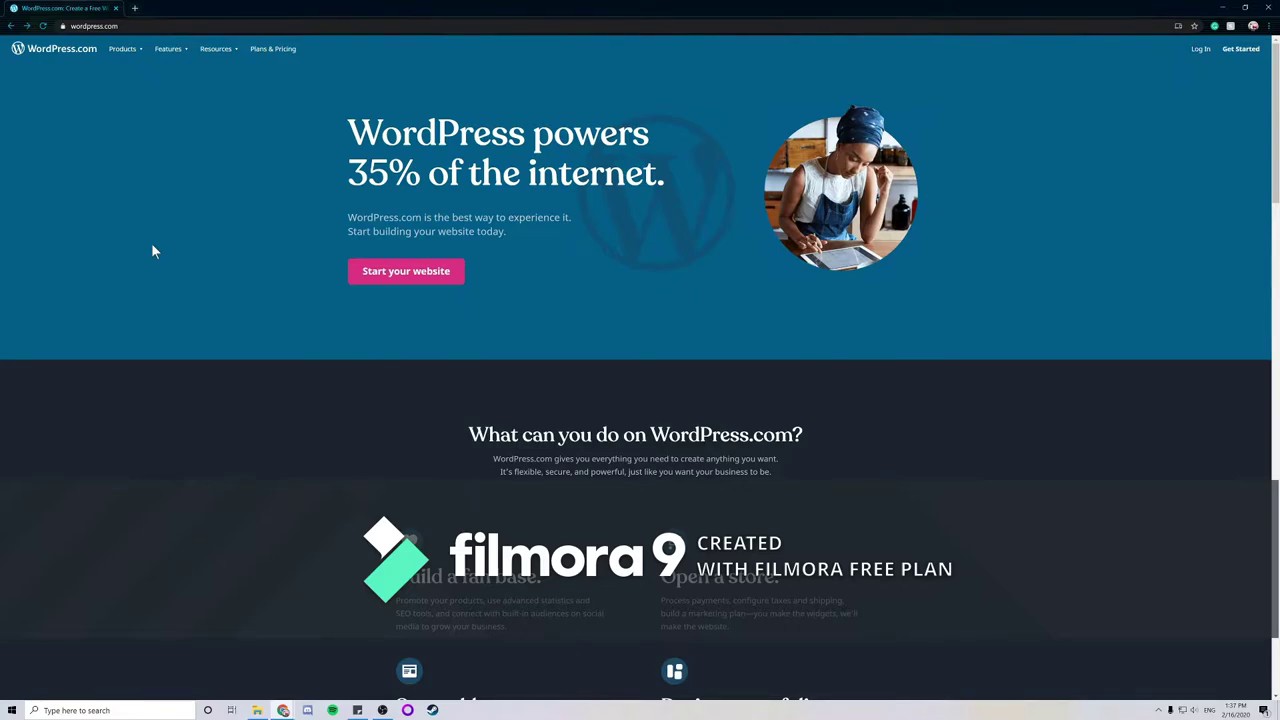
click(435, 277)
click(606, 125)
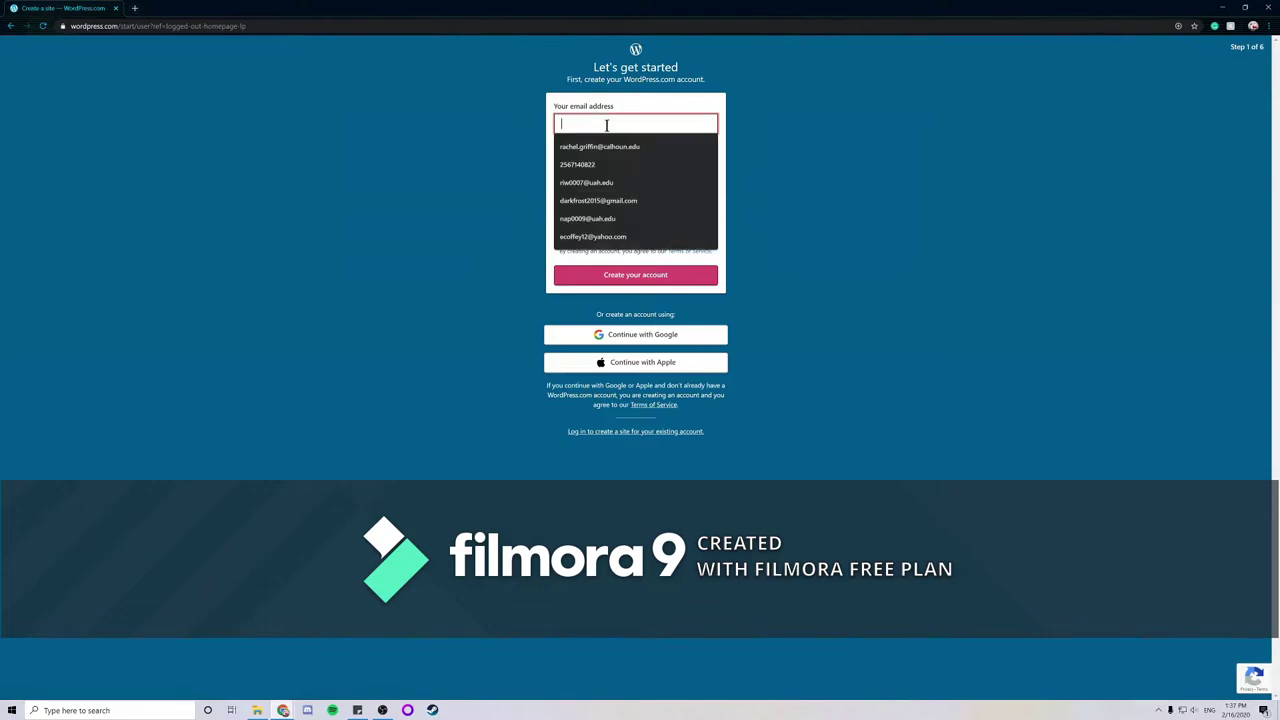
click(1013, 200)
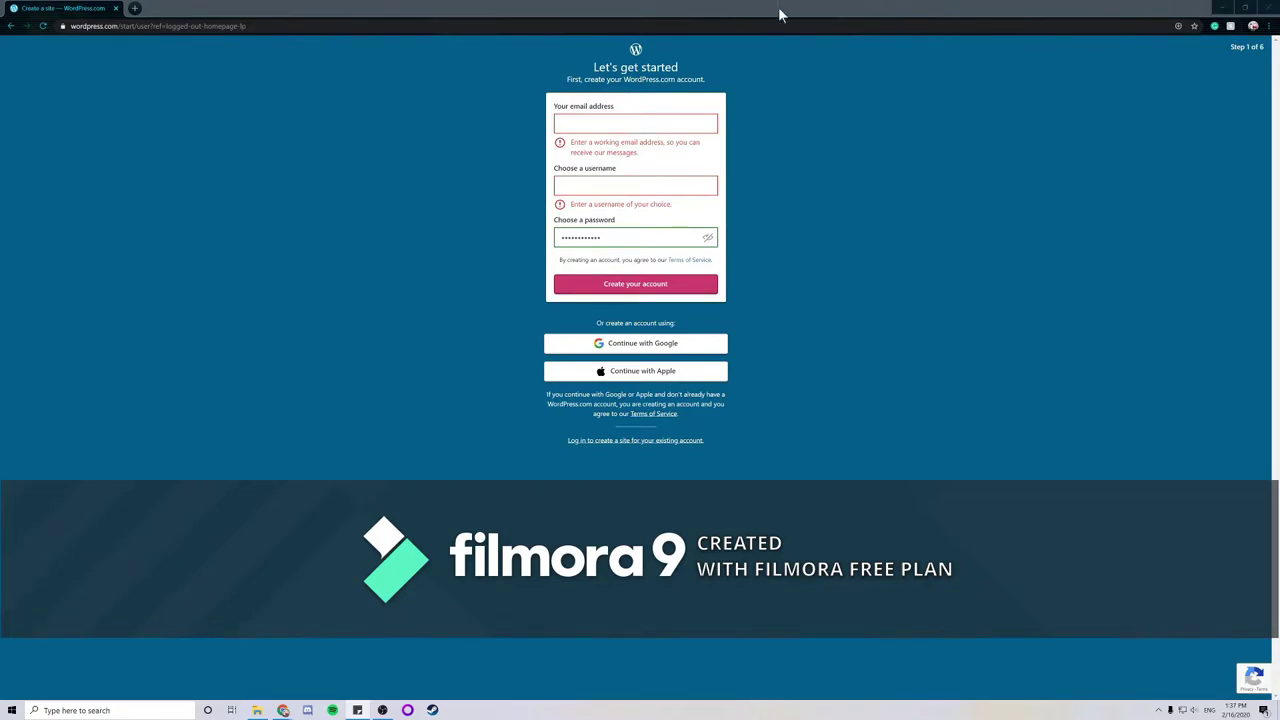
Fill in the account e-mail and reuse its name part as the username.
click(636, 123)
click(620, 176)
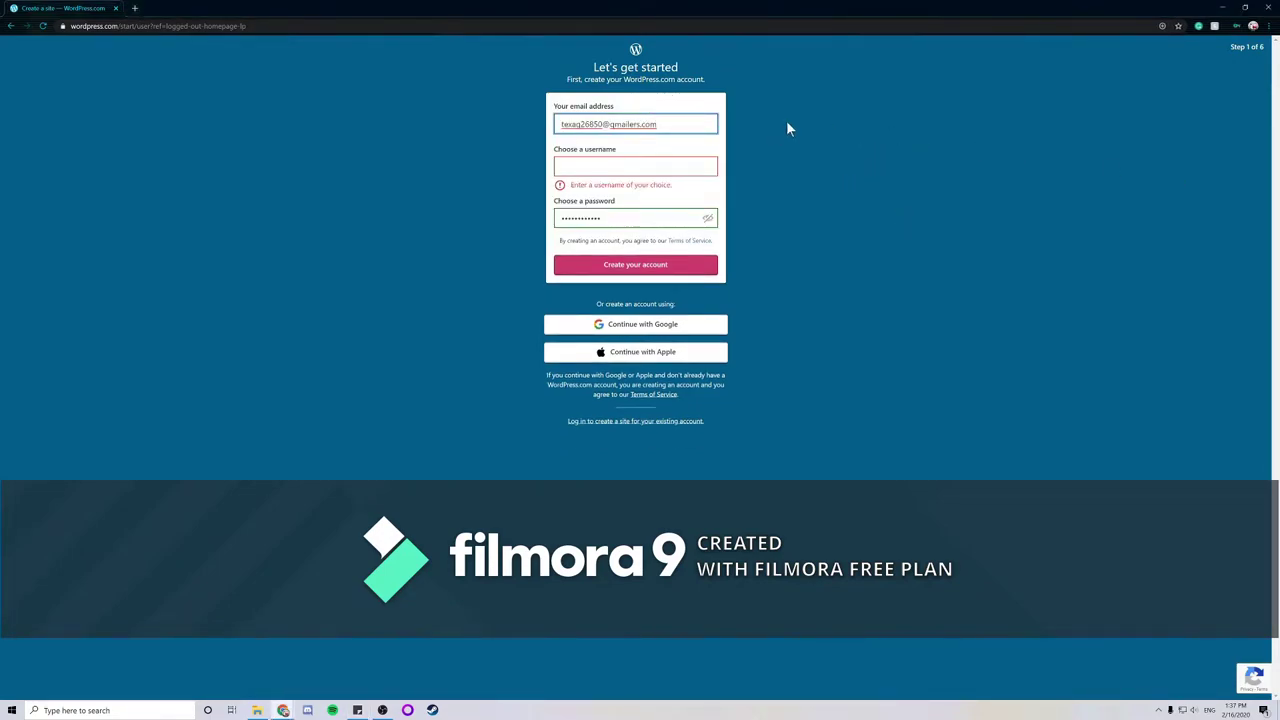
drag(604, 124, 558, 125)
key(ctrl+c)
click(631, 166)
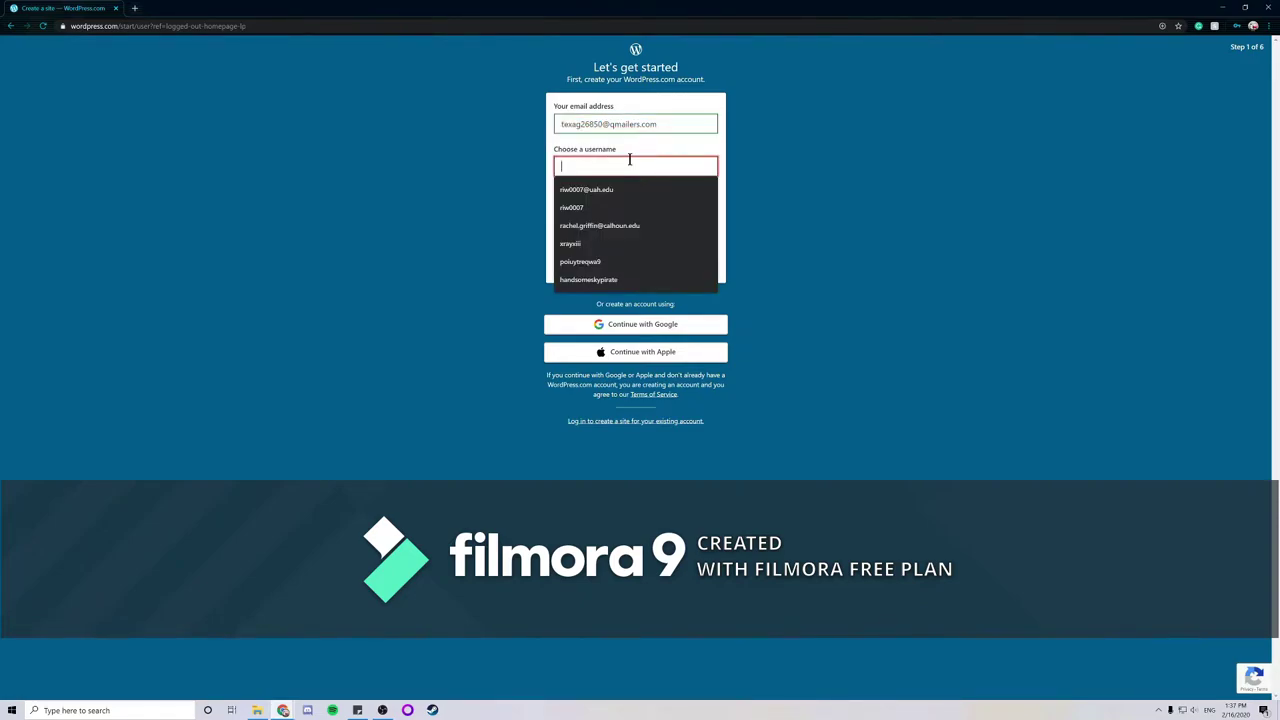
key(ctrl+v)
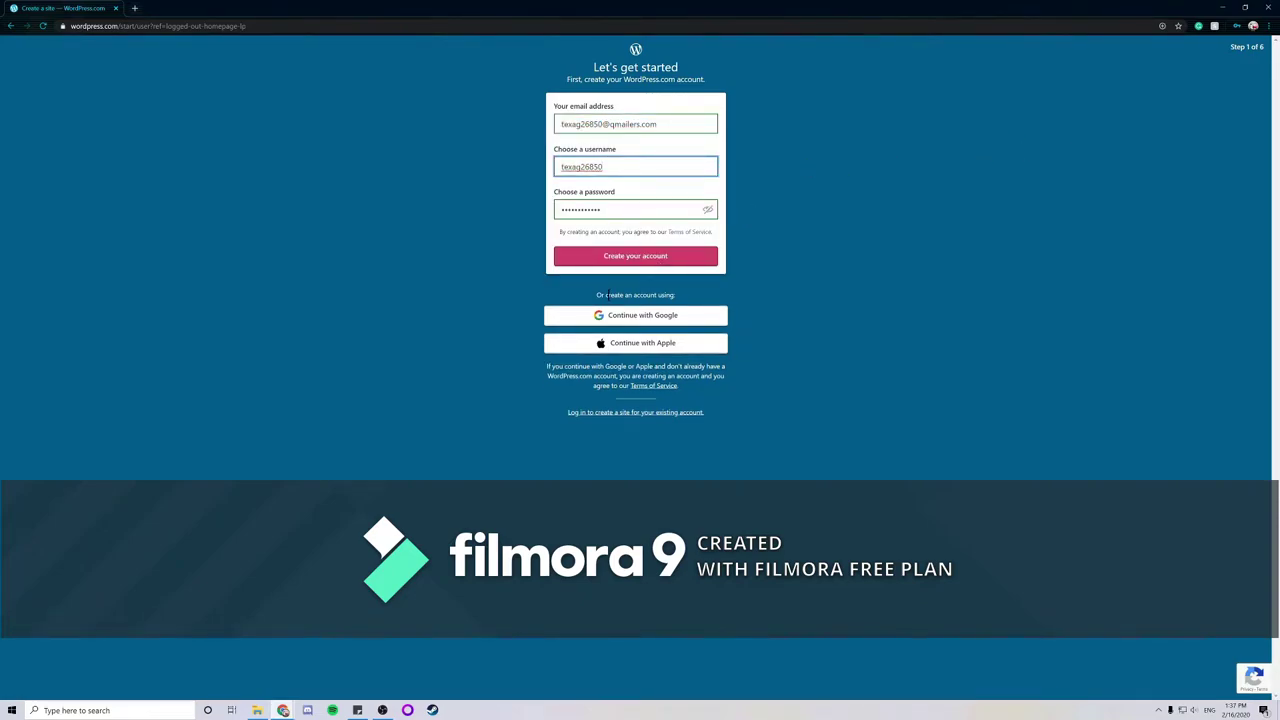
Replace the pre-filled password with a copied one and create the account.
double_click(629, 209)
key(alt+Tab)
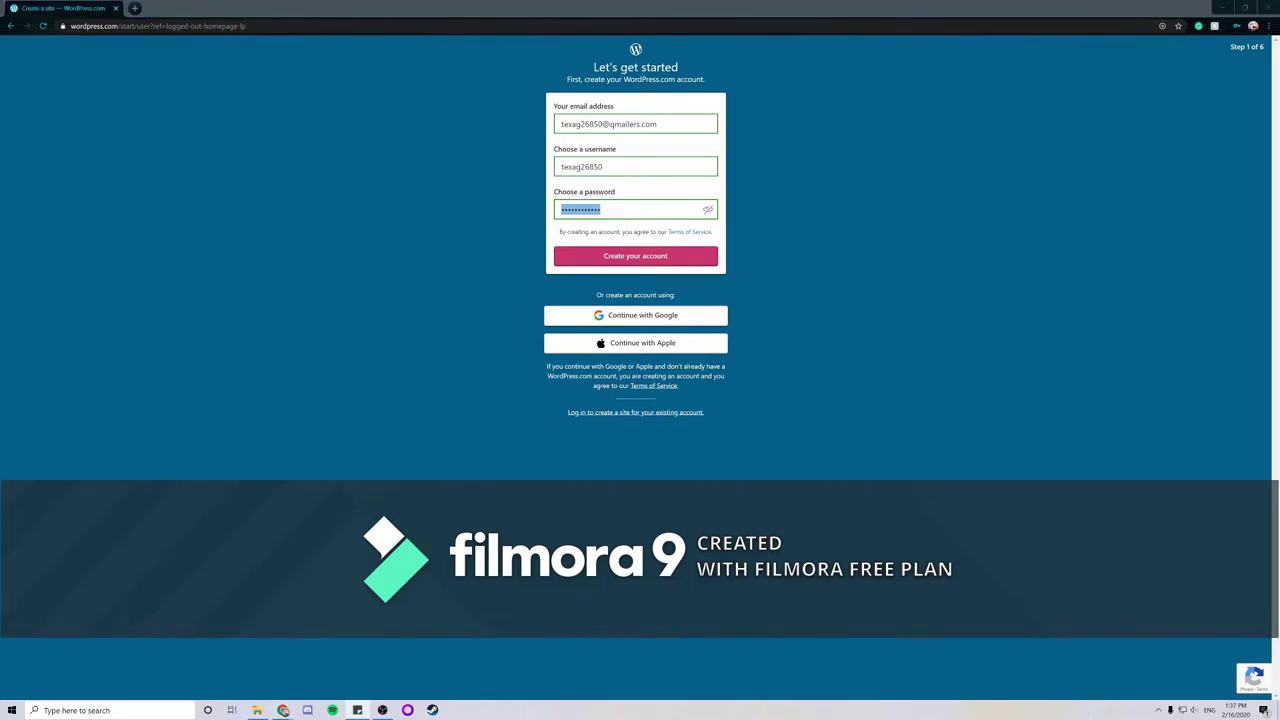
key(alt+Tab)
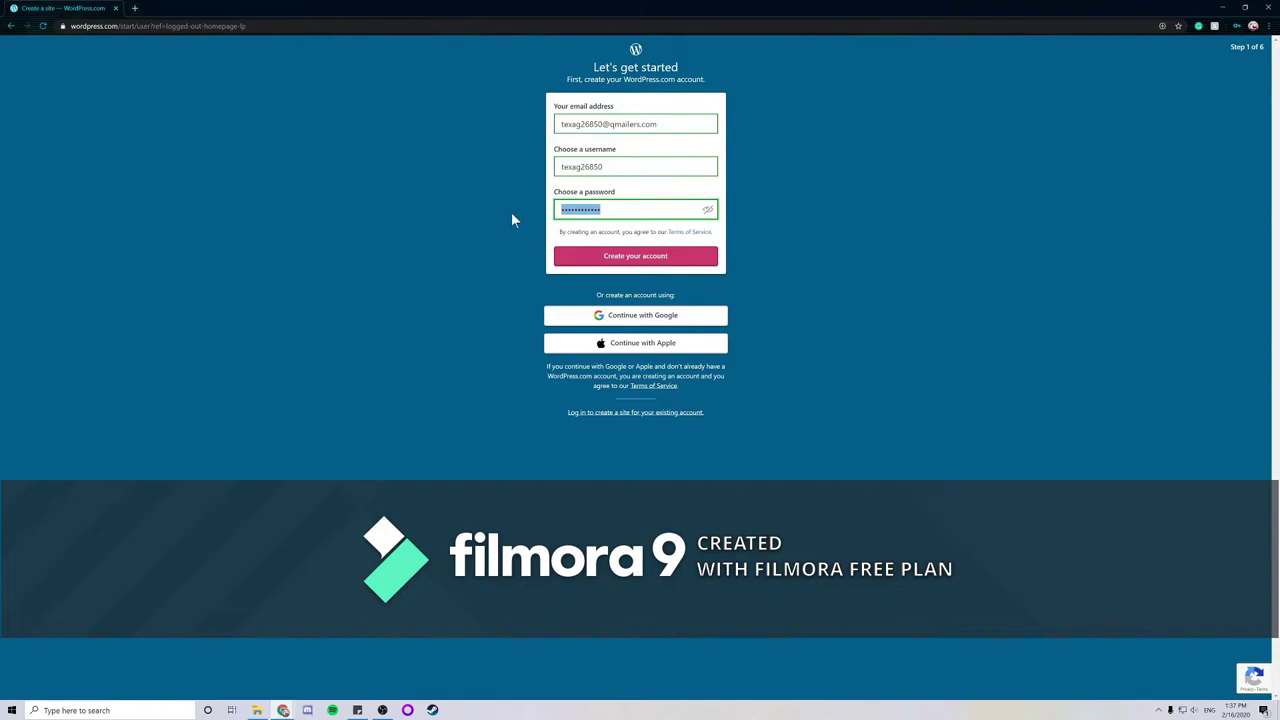
key(ctrl+v)
click(695, 258)
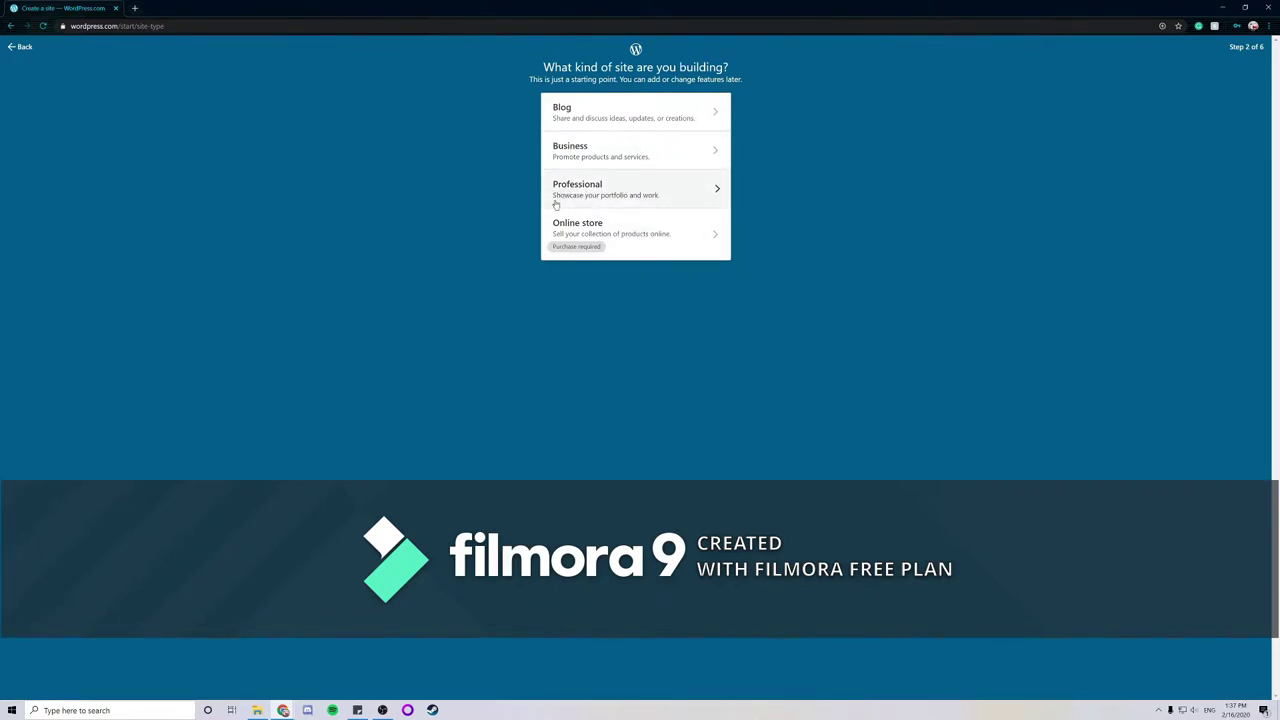
Choose a Professional site with Writer as the type of work.
click(672, 195)
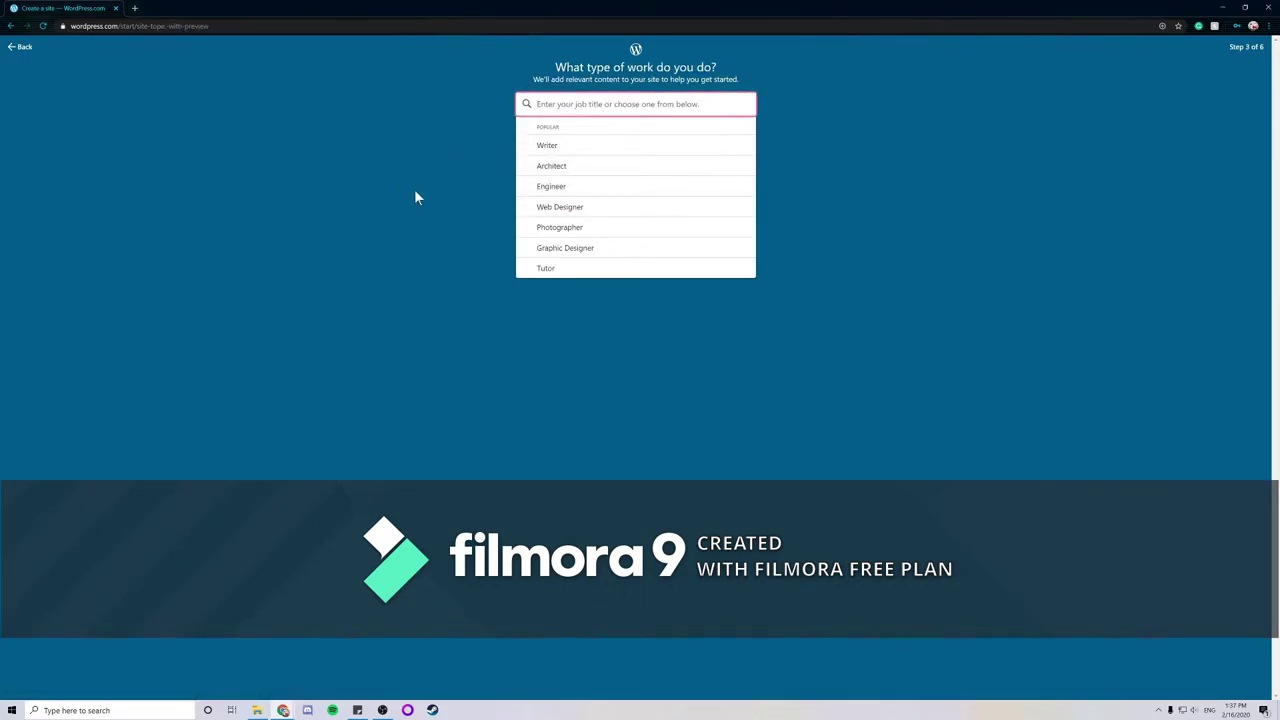
click(547, 148)
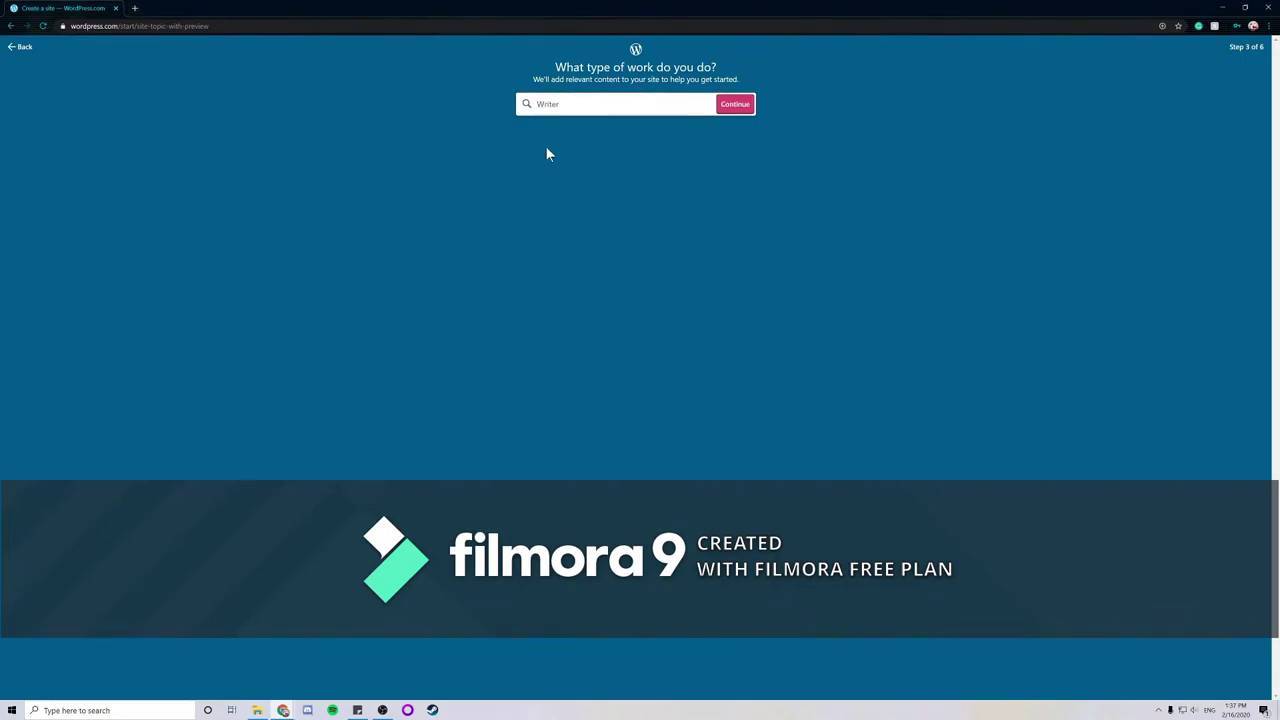
click(738, 105)
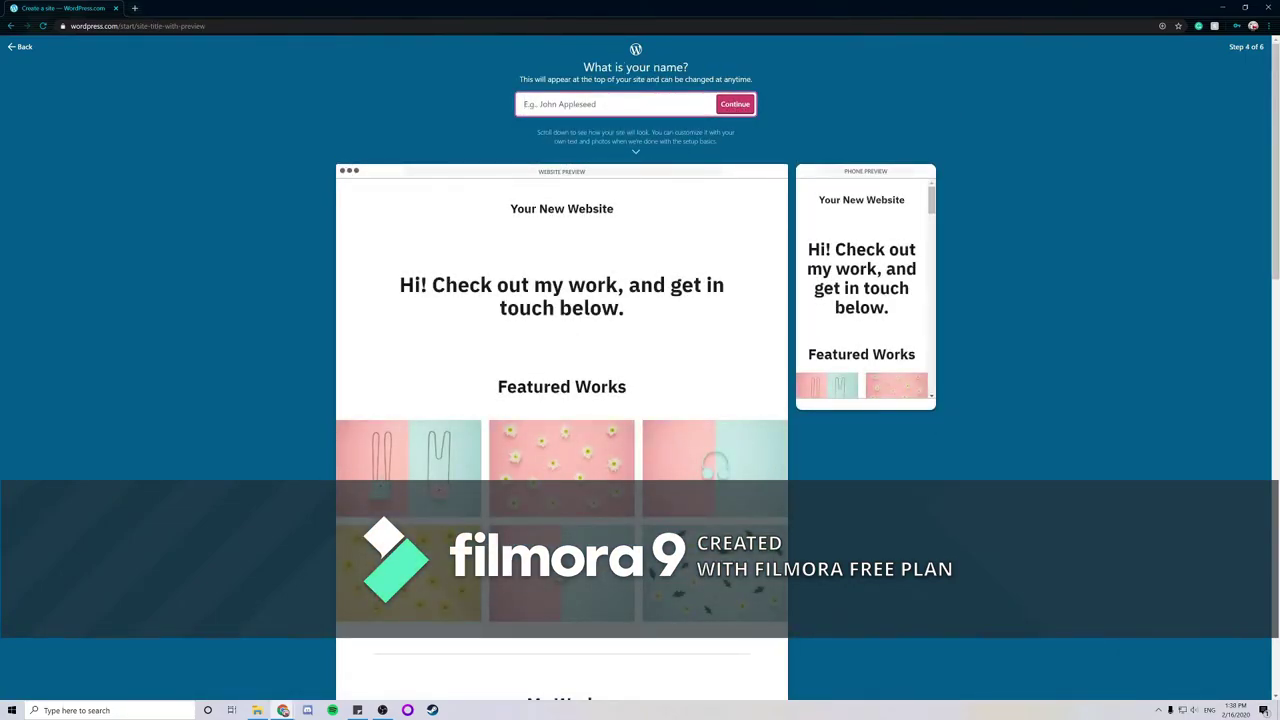
Enter the author's name as the site title and continue to the domain step.
key(alt+Tab)
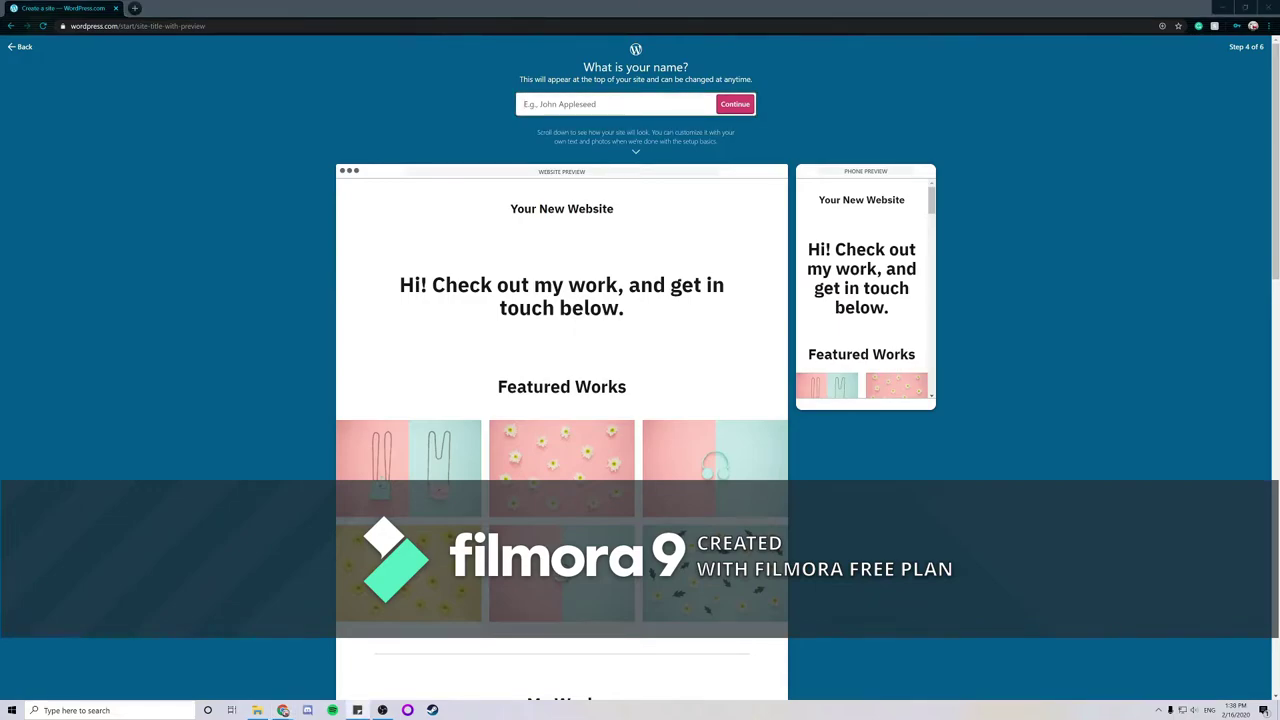
click(604, 102)
text(John Snow)
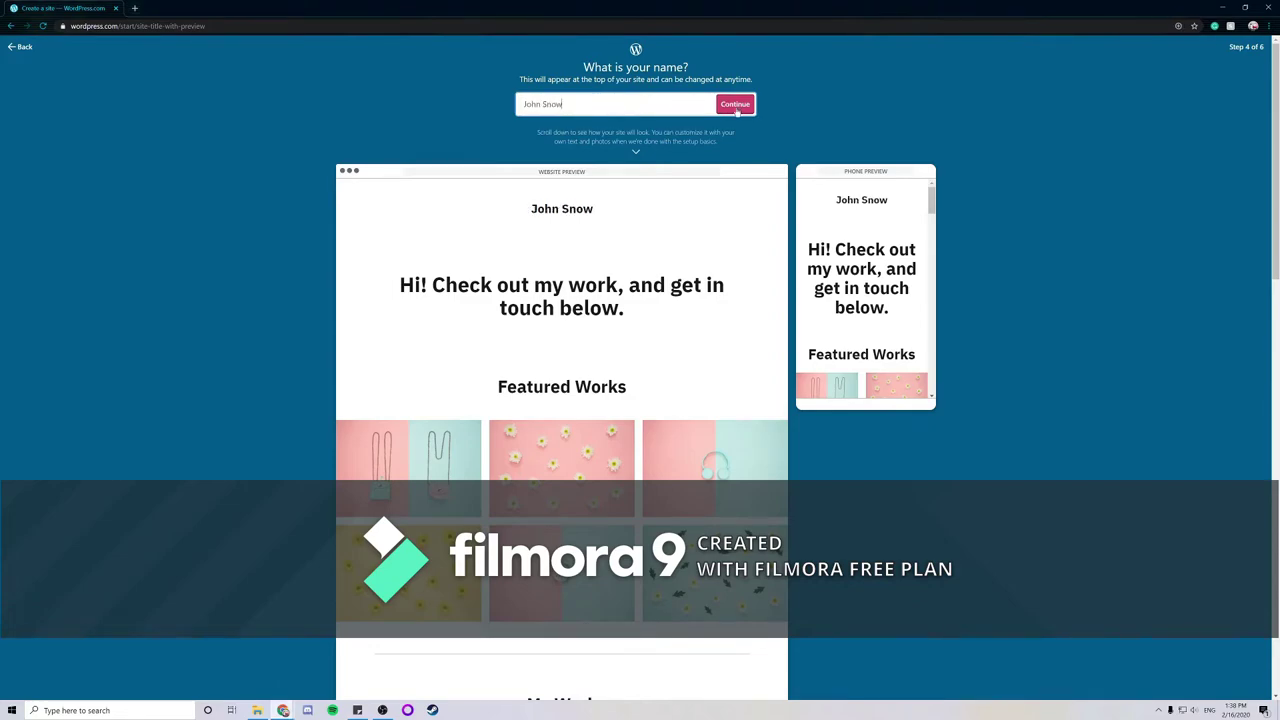
click(746, 105)
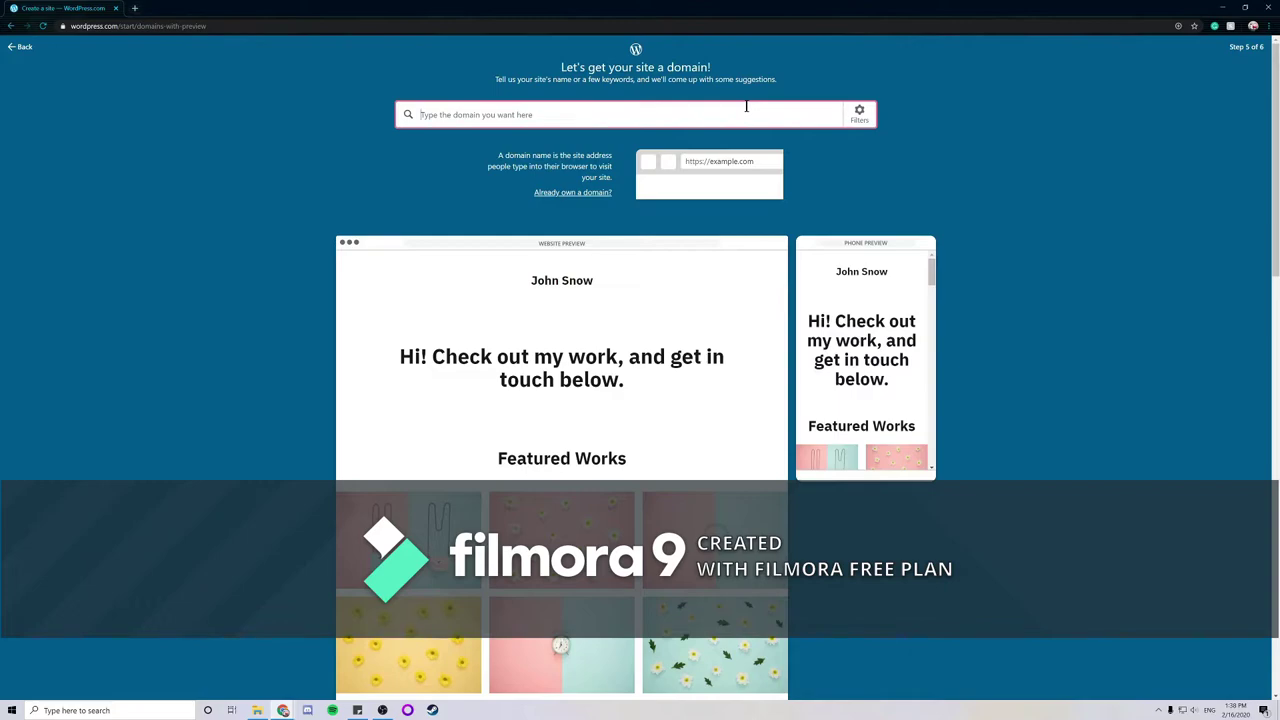
Search domains for 'writing' and select the free wordpress.com address.
text(wri)
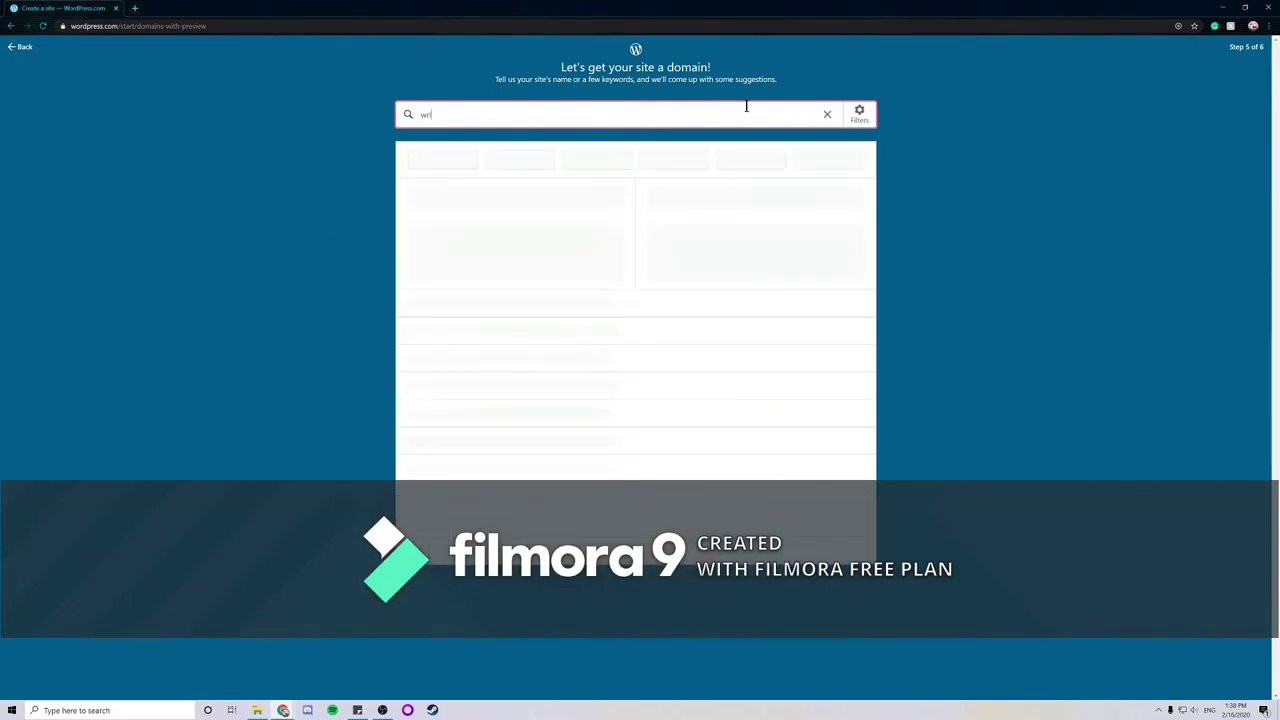
text(ting)
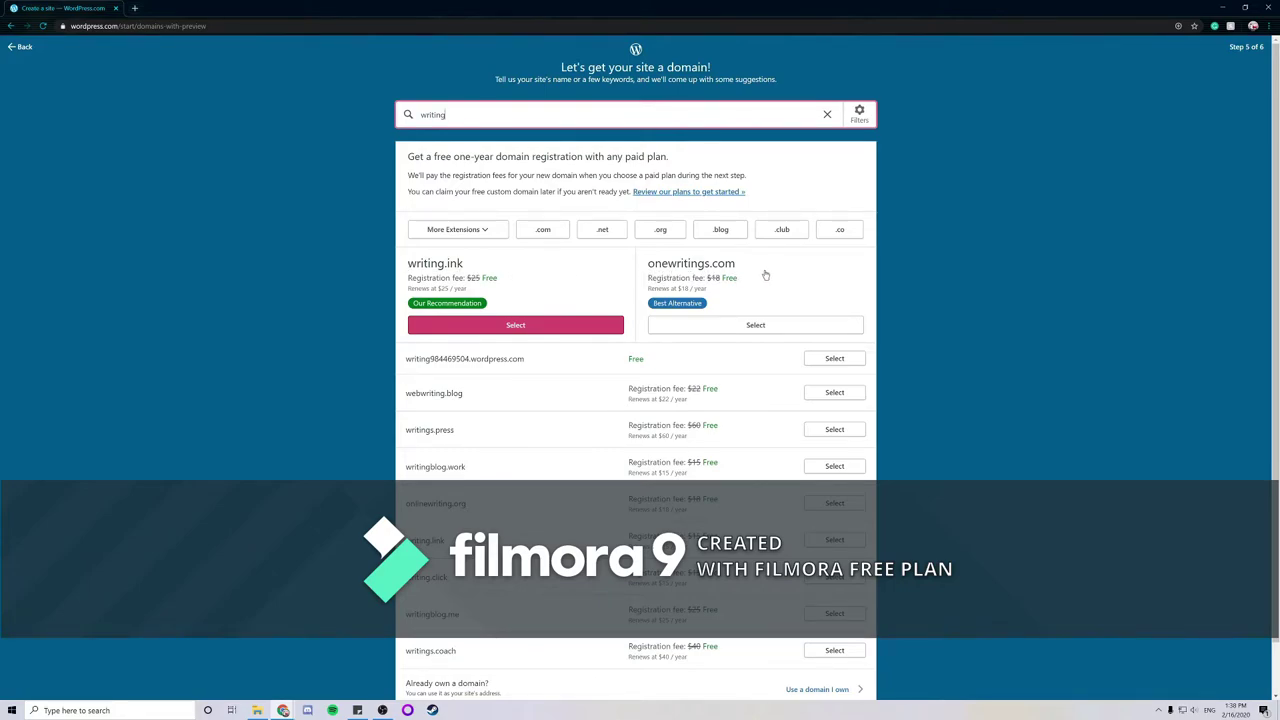
scroll(692, 405, down, 1)
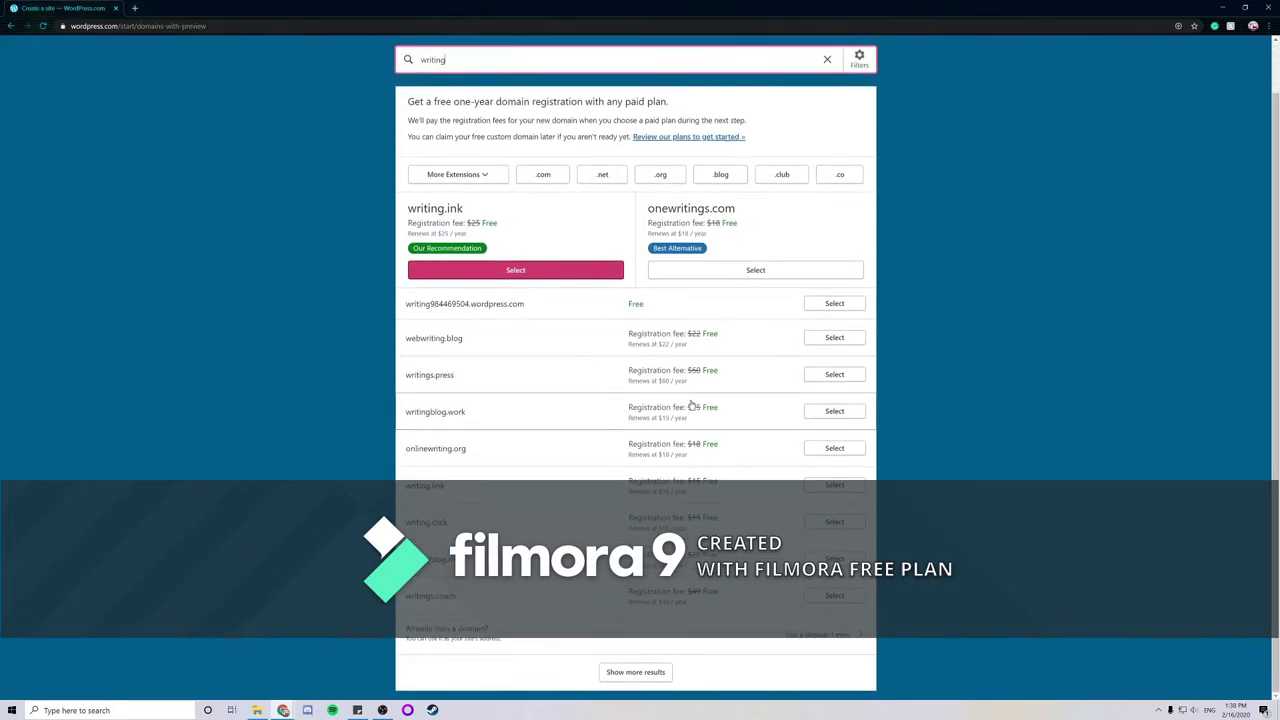
click(814, 305)
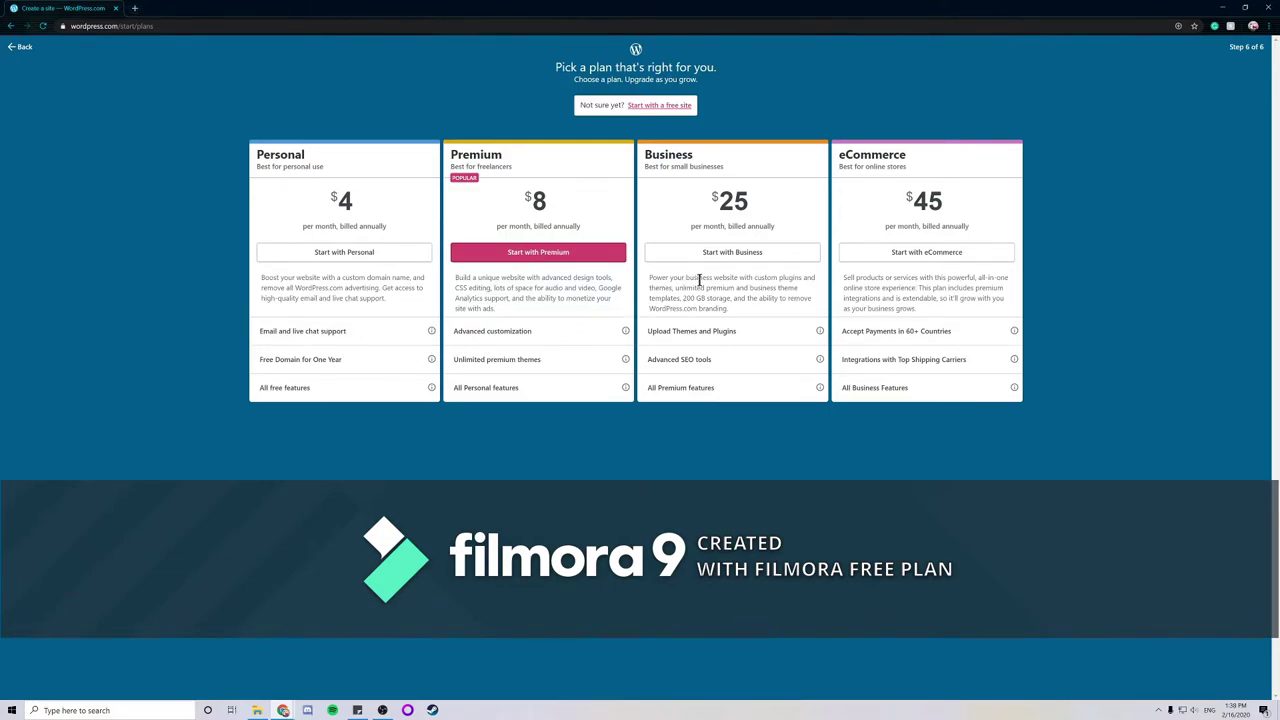
Choose 'Start with a free site' to create the site on the Free plan.
click(657, 108)
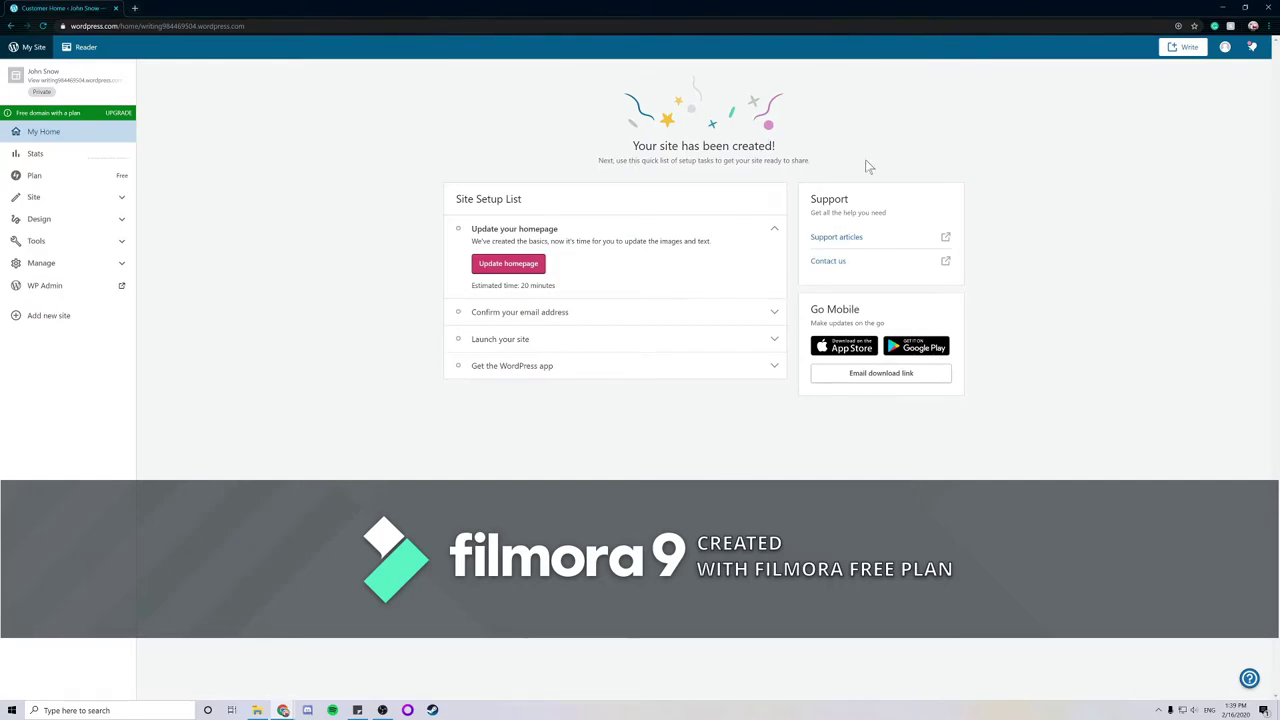
click(1223, 50)
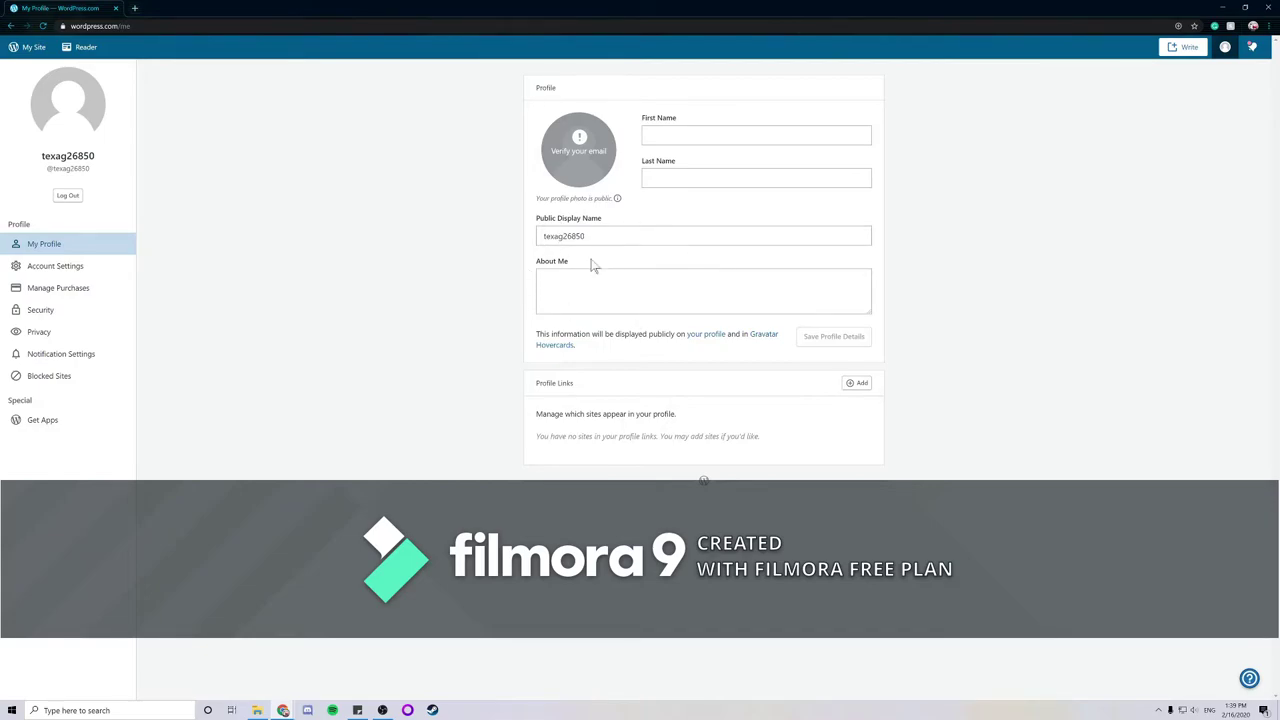
click(82, 312)
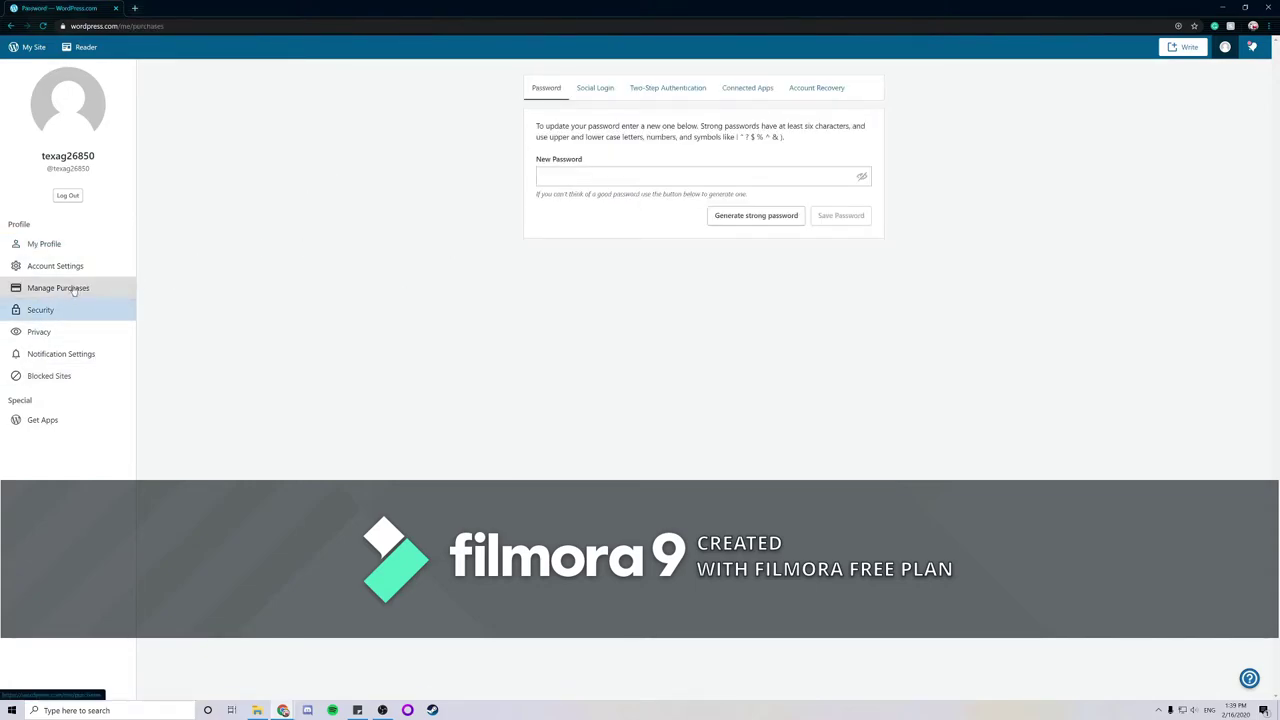
click(88, 266)
click(85, 245)
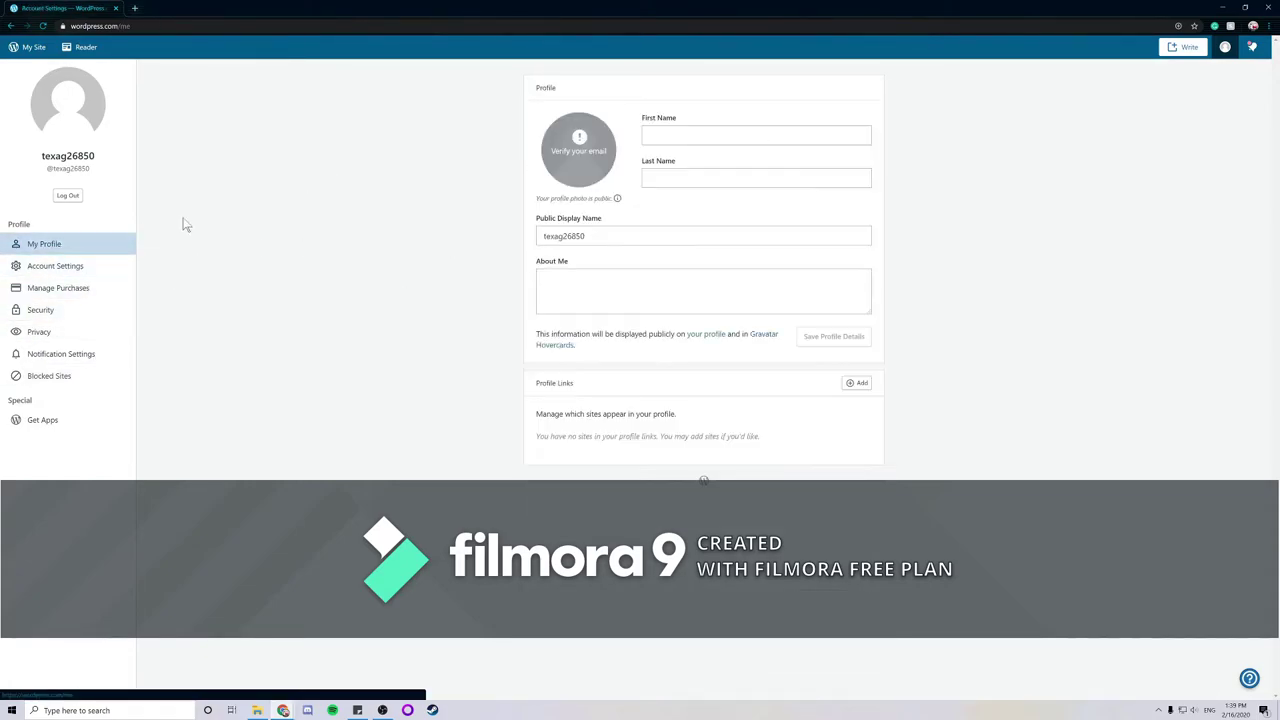
click(34, 47)
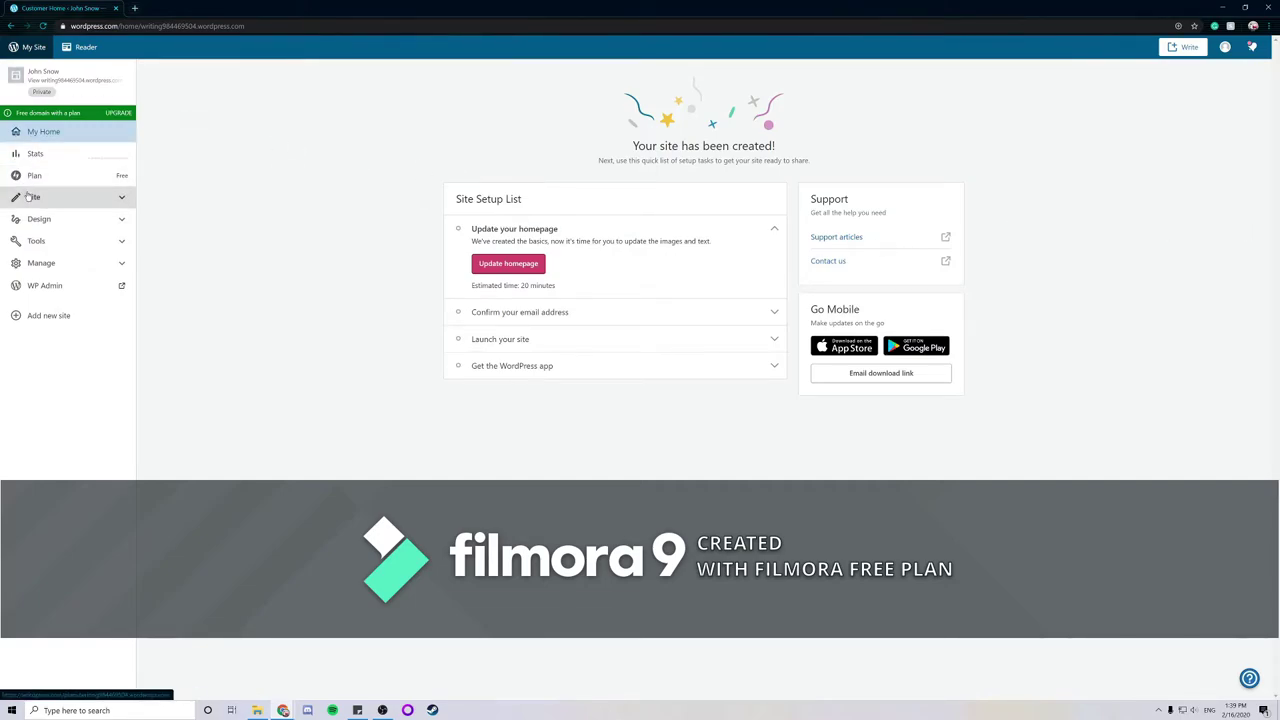
Expand Site in the sidebar and show the Pages list with the Home page.
click(88, 200)
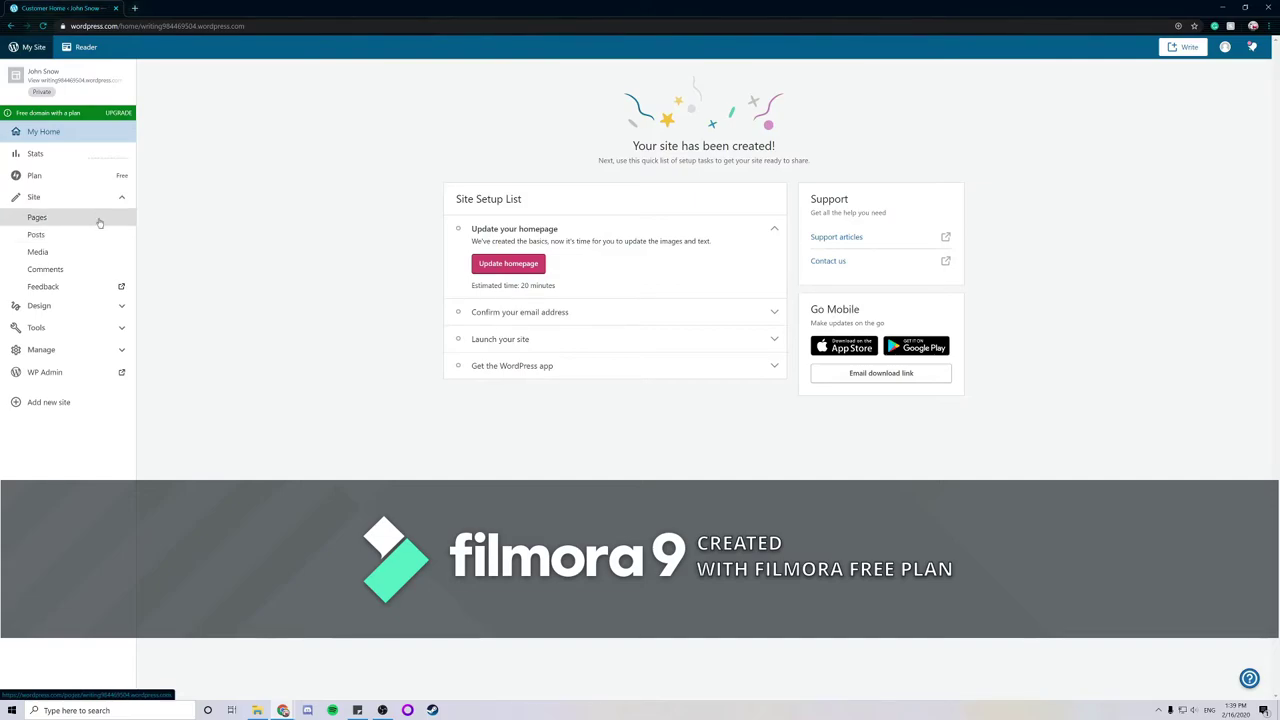
click(100, 223)
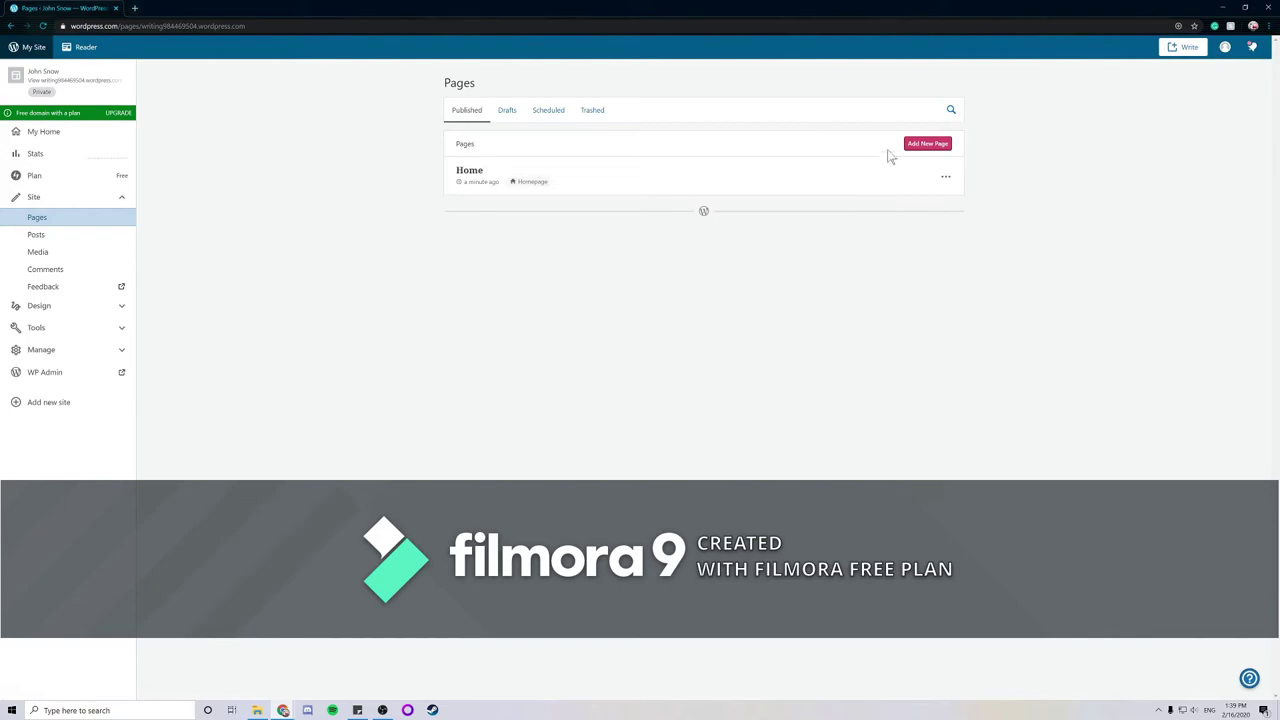
Start a new page and preview the About and Contact layouts.
click(921, 143)
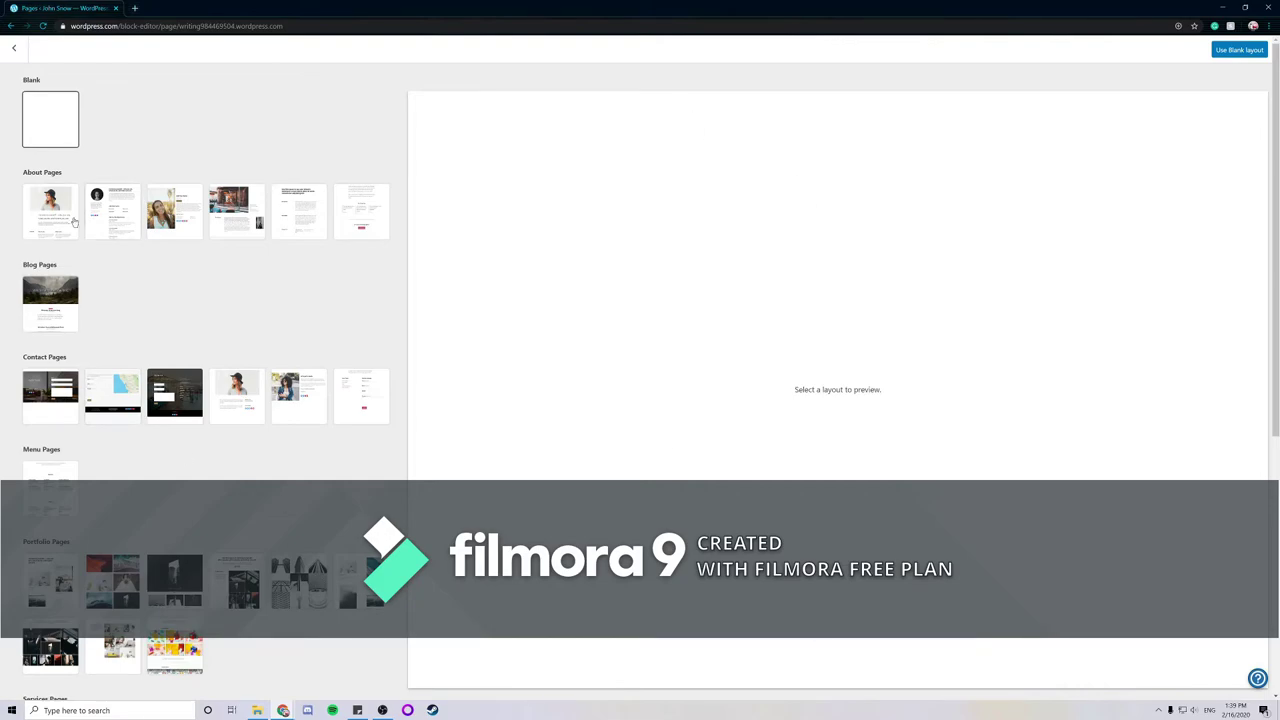
click(73, 222)
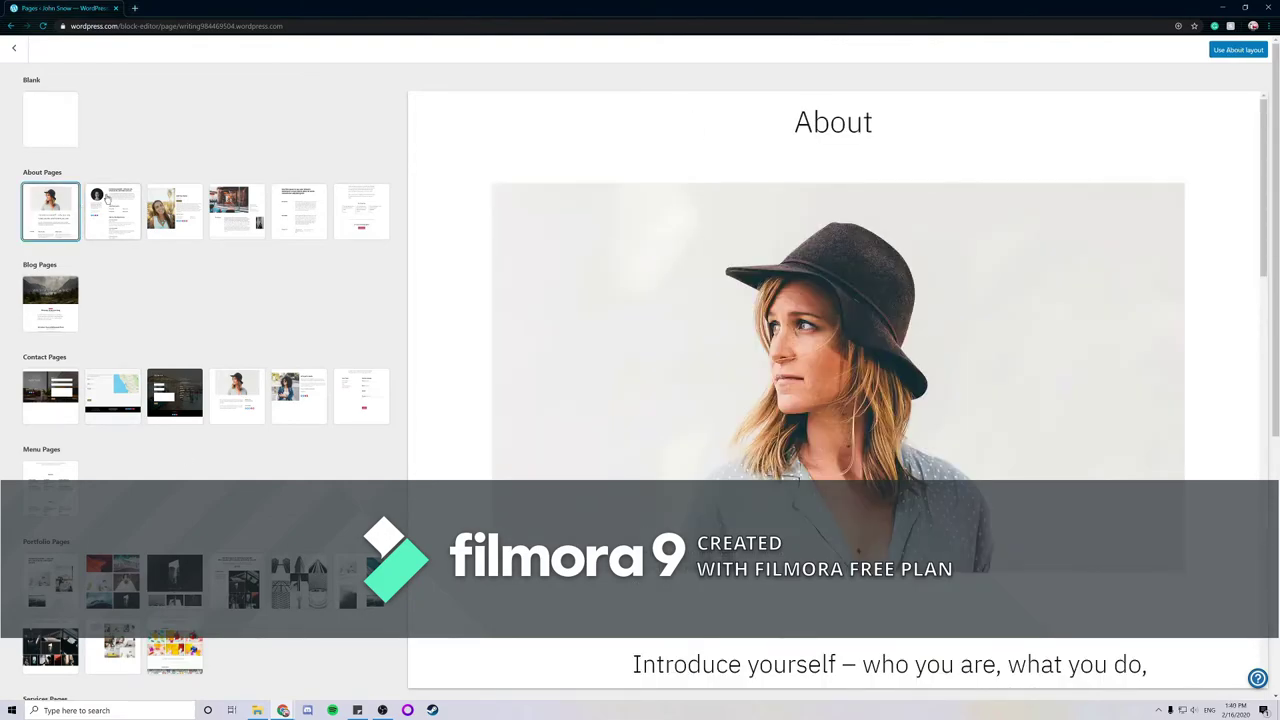
scroll(887, 413, down, 5)
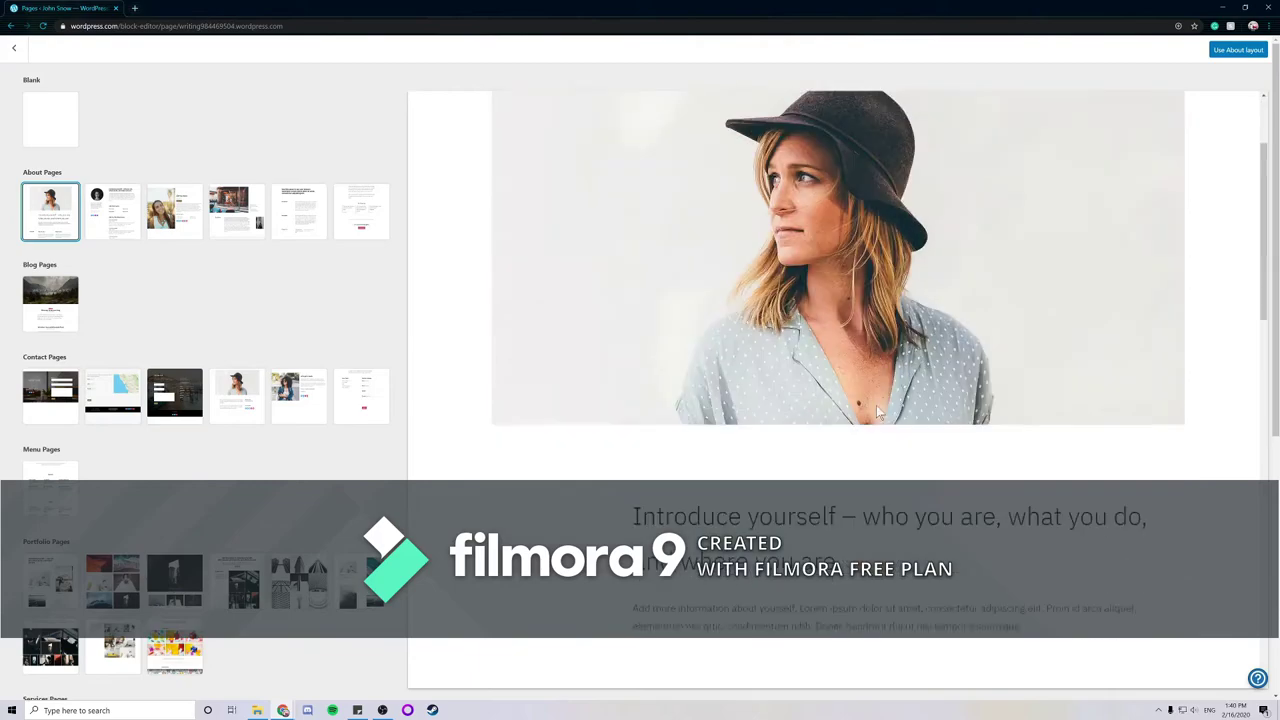
scroll(815, 351, down, 3)
scroll(815, 351, up, 4)
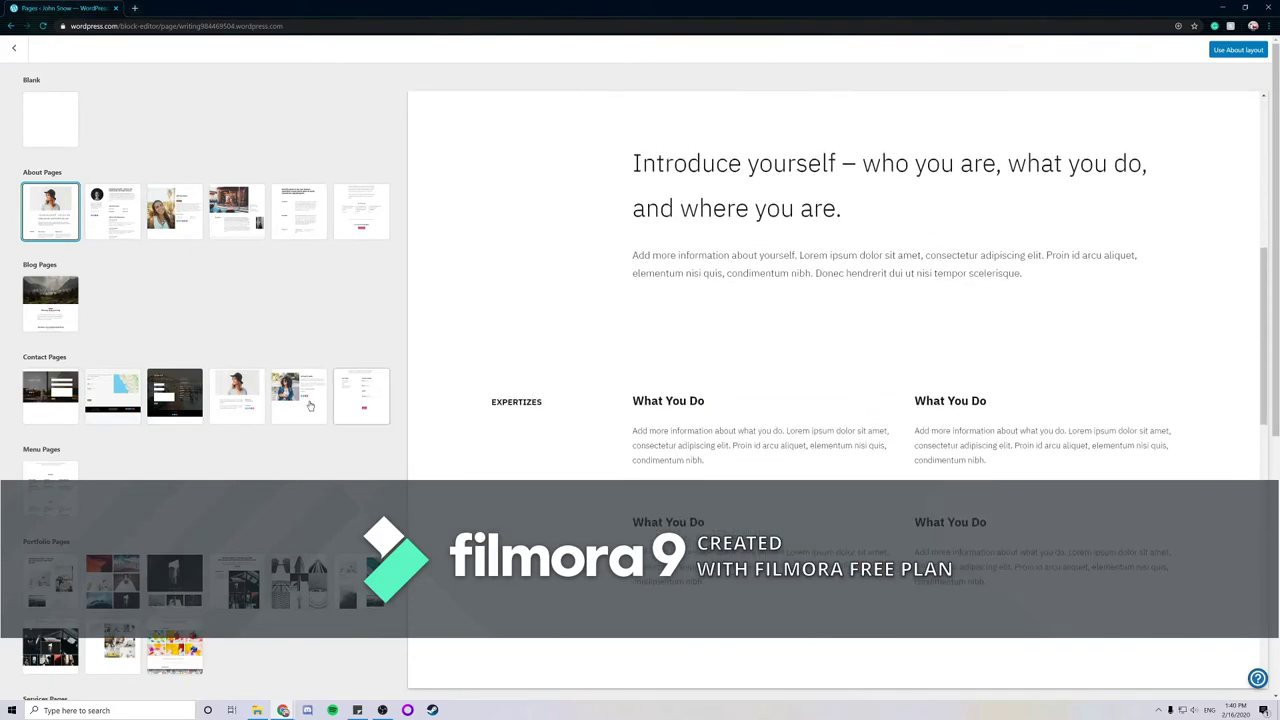
click(42, 397)
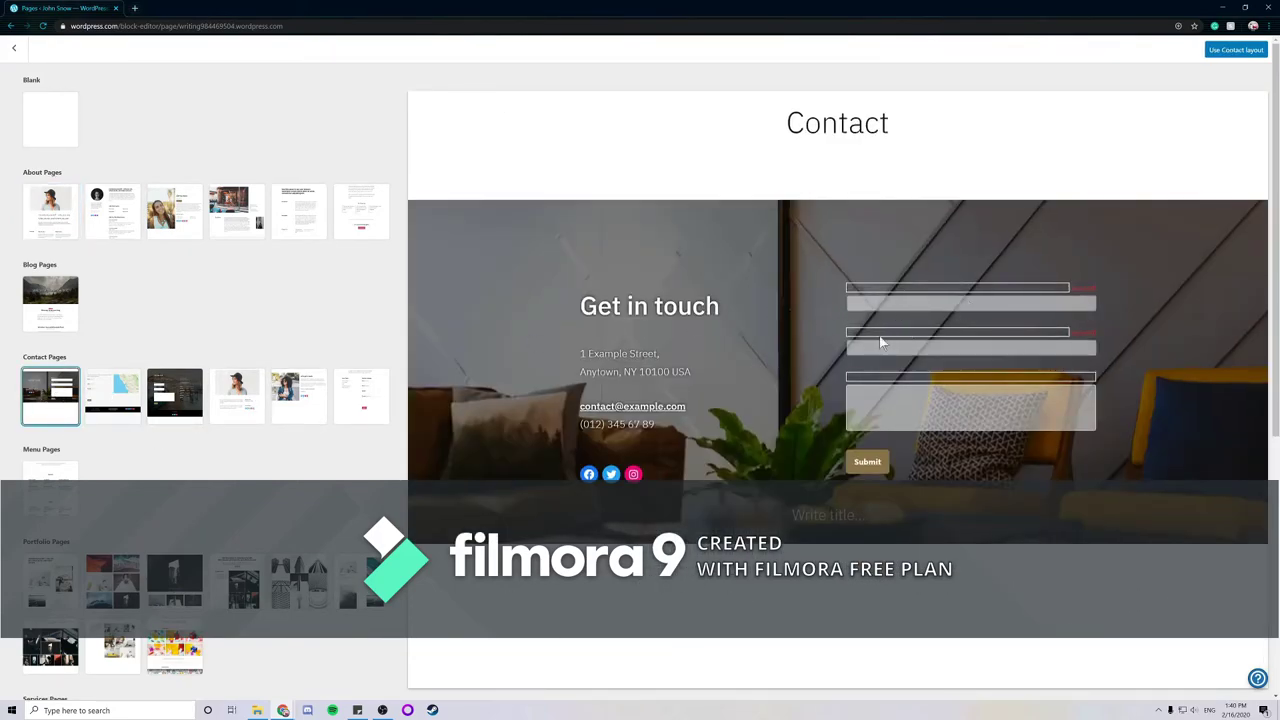
scroll(218, 511, down, 2)
Preview two Portfolio layouts, then pick the Blank layout.
click(112, 430)
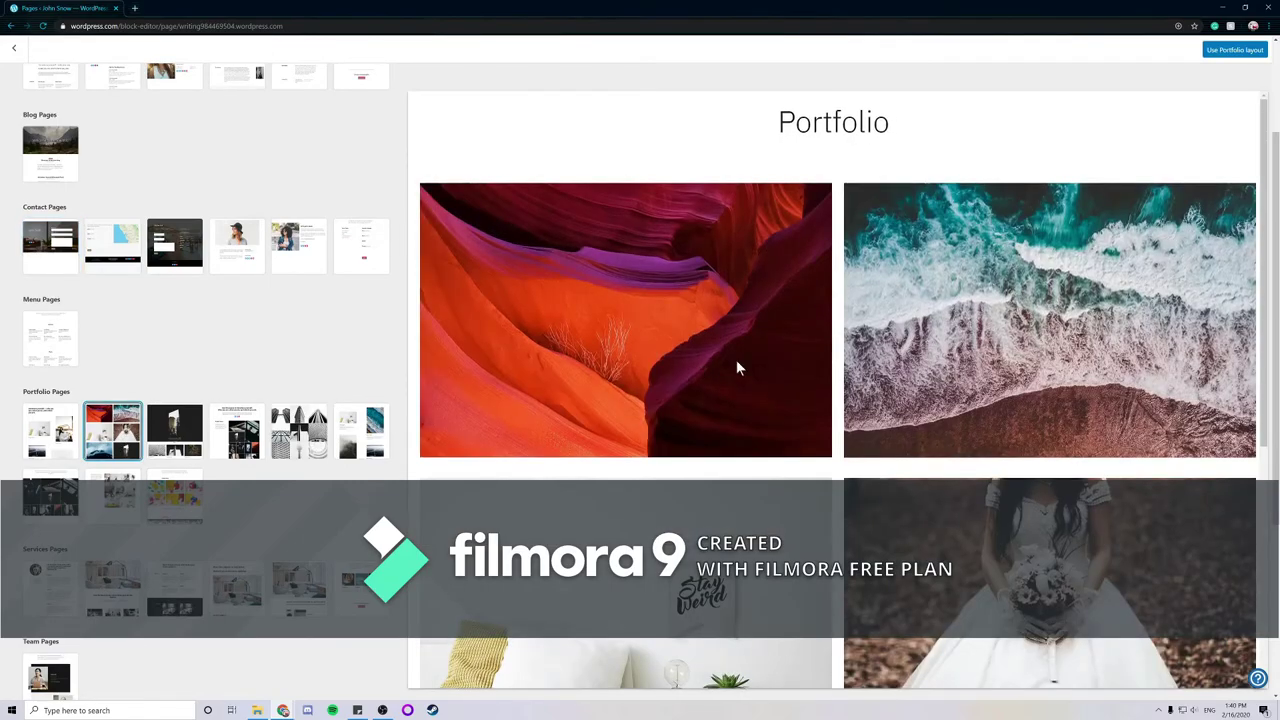
scroll(845, 389, down, 3)
scroll(845, 389, down, 2)
click(175, 495)
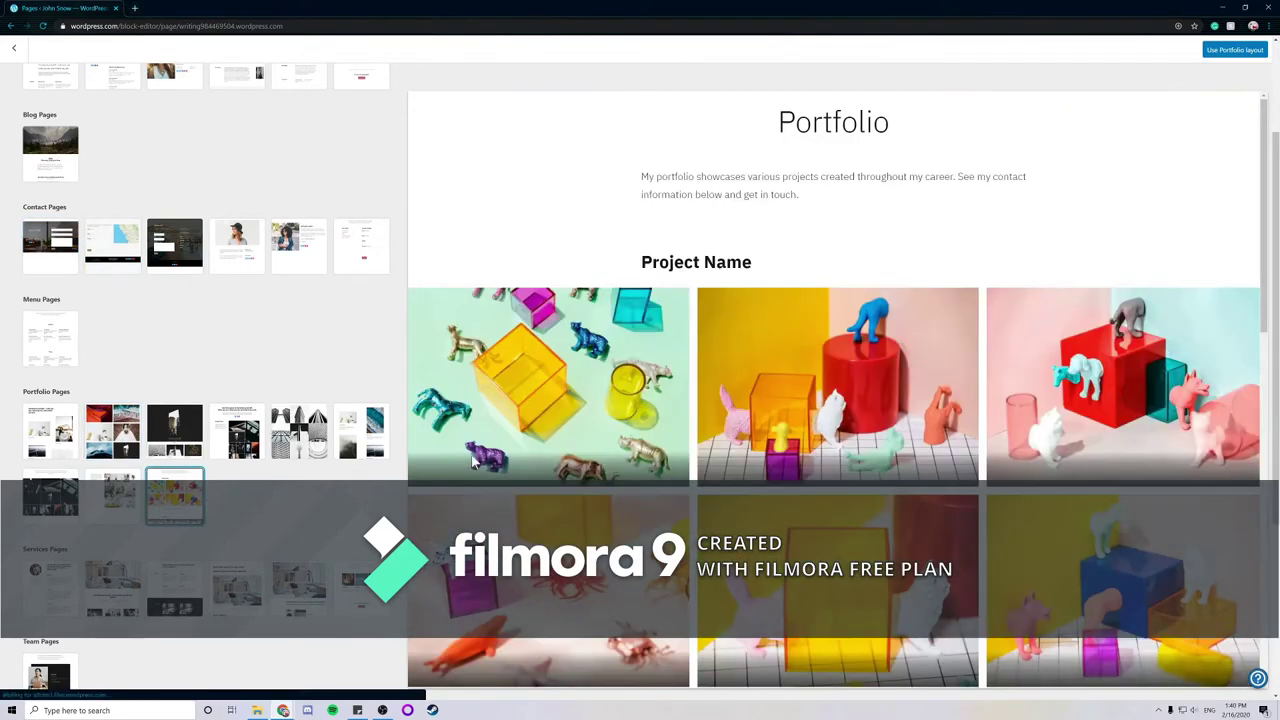
scroll(772, 426, down, 2)
scroll(772, 426, down, 4)
scroll(772, 426, up, 3)
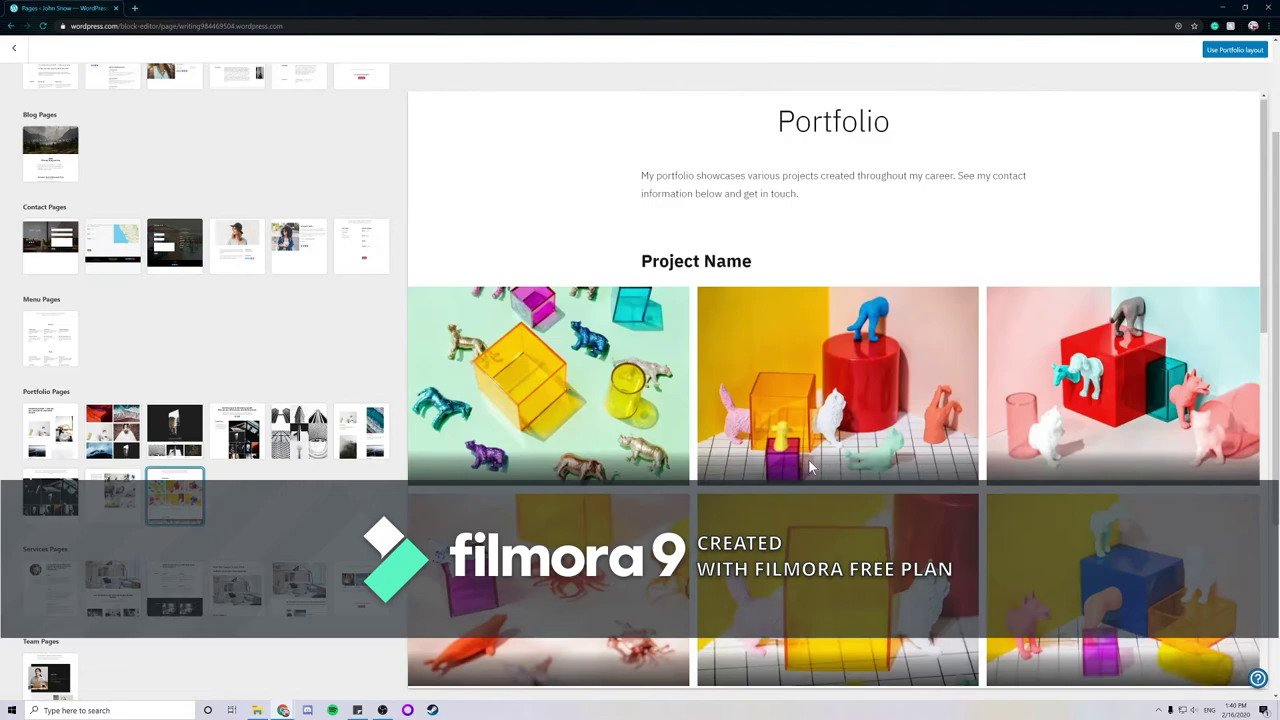
scroll(694, 318, down, 3)
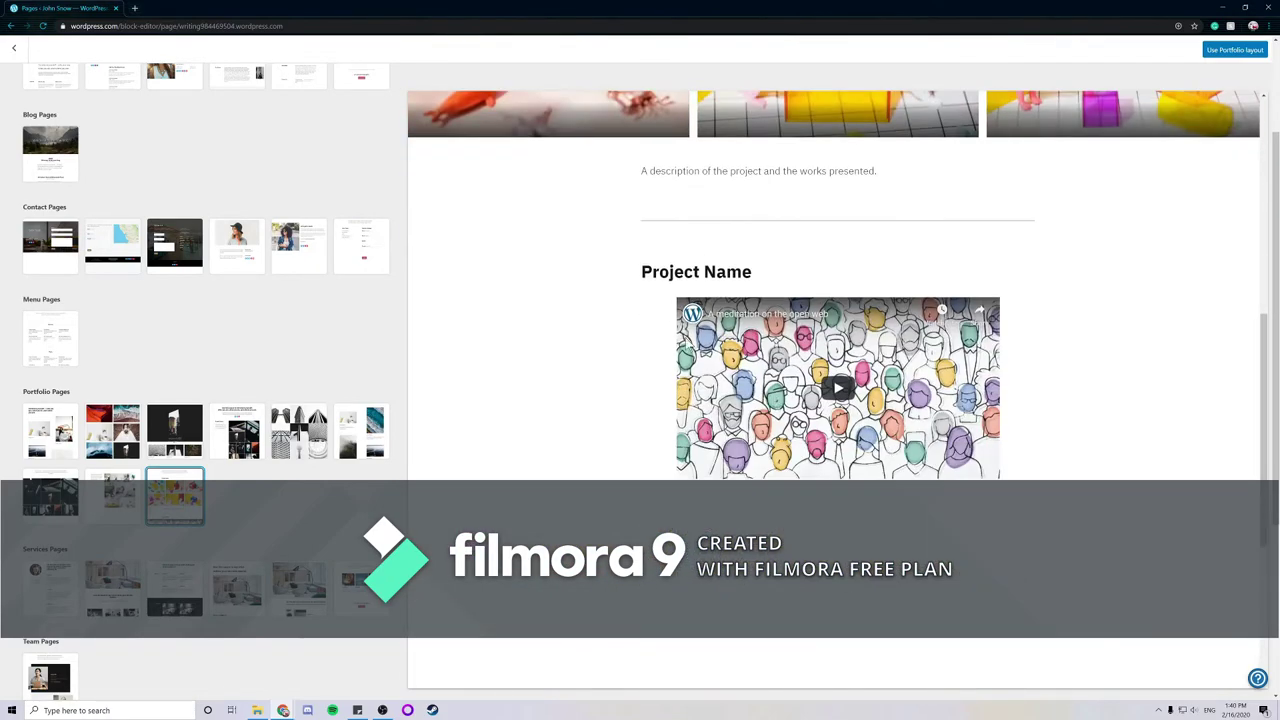
scroll(559, 441, up, 3)
scroll(73, 261, up, 3)
click(52, 145)
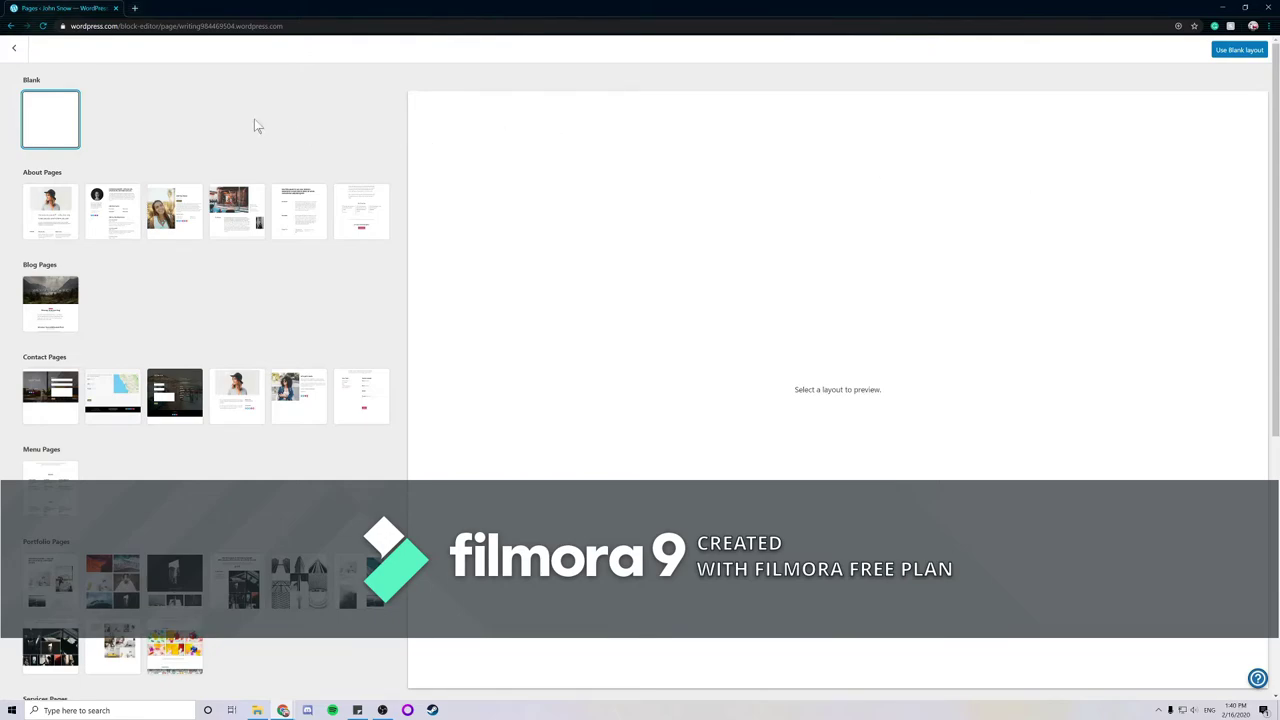
Exit the layout picker and go to Design > Themes, where Maywood is active.
click(14, 47)
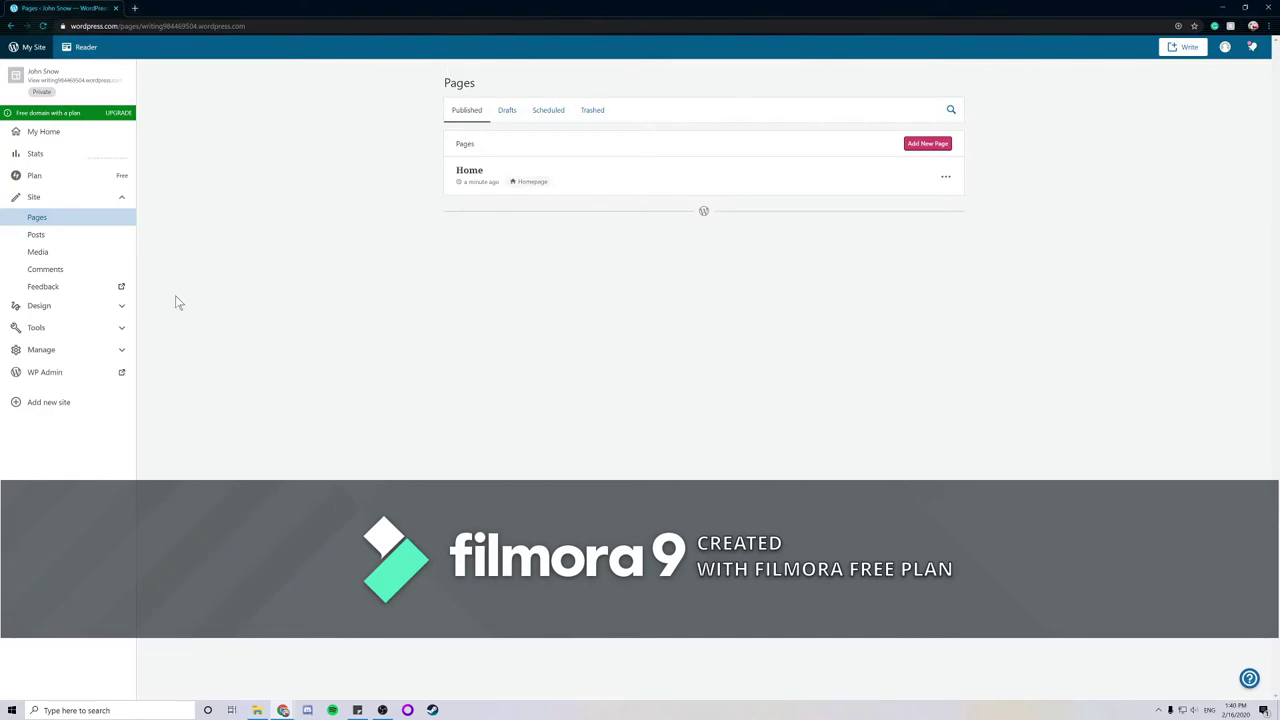
click(115, 309)
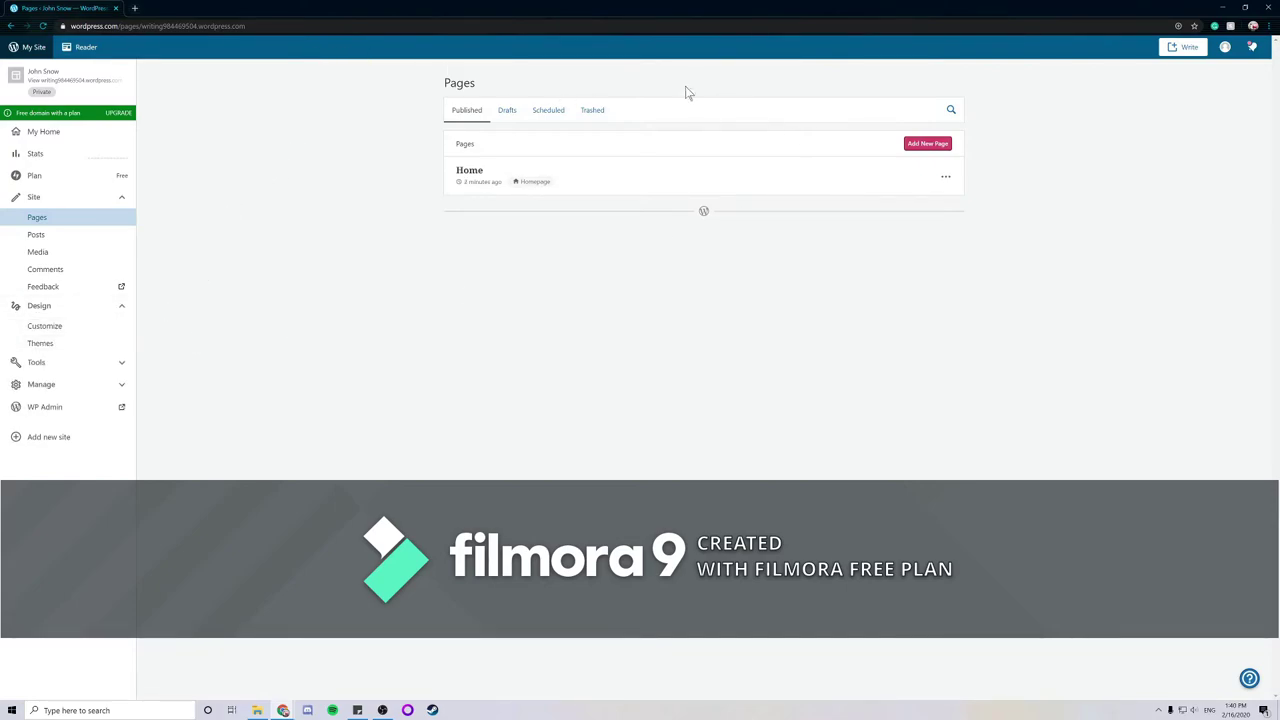
click(61, 344)
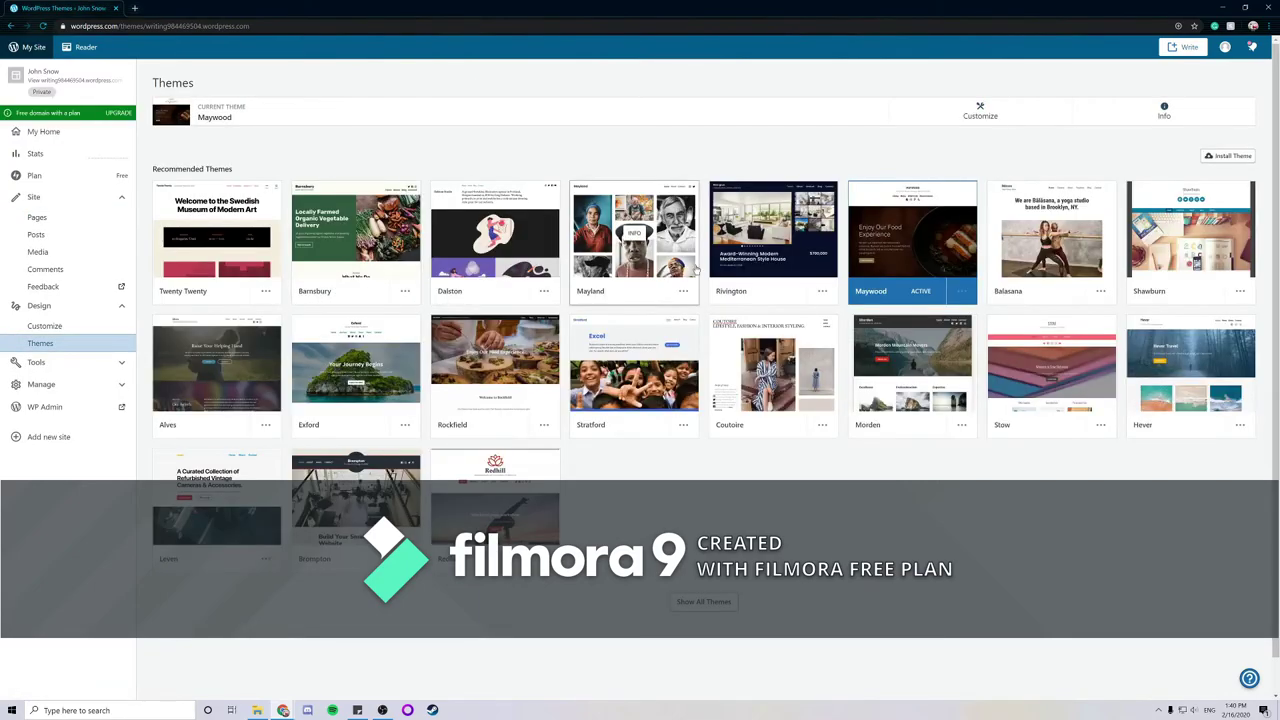
click(912, 365)
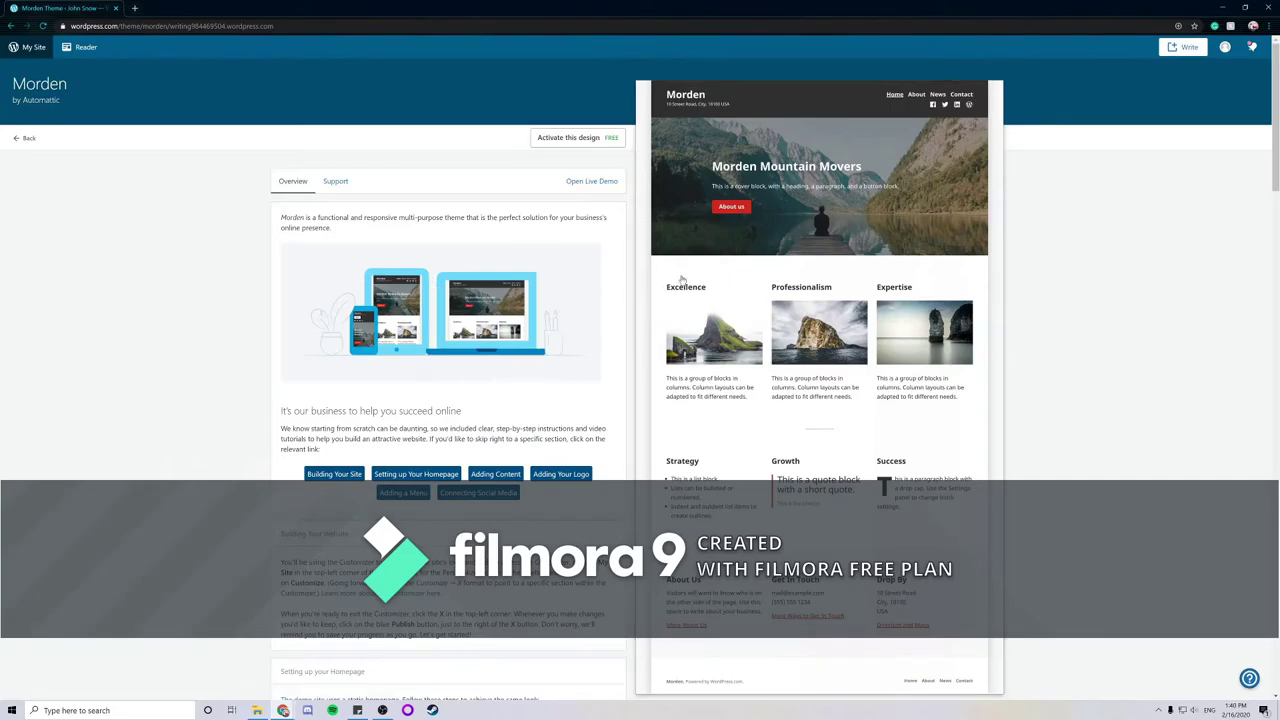
scroll(780, 430, down, 3)
scroll(770, 444, down, 6)
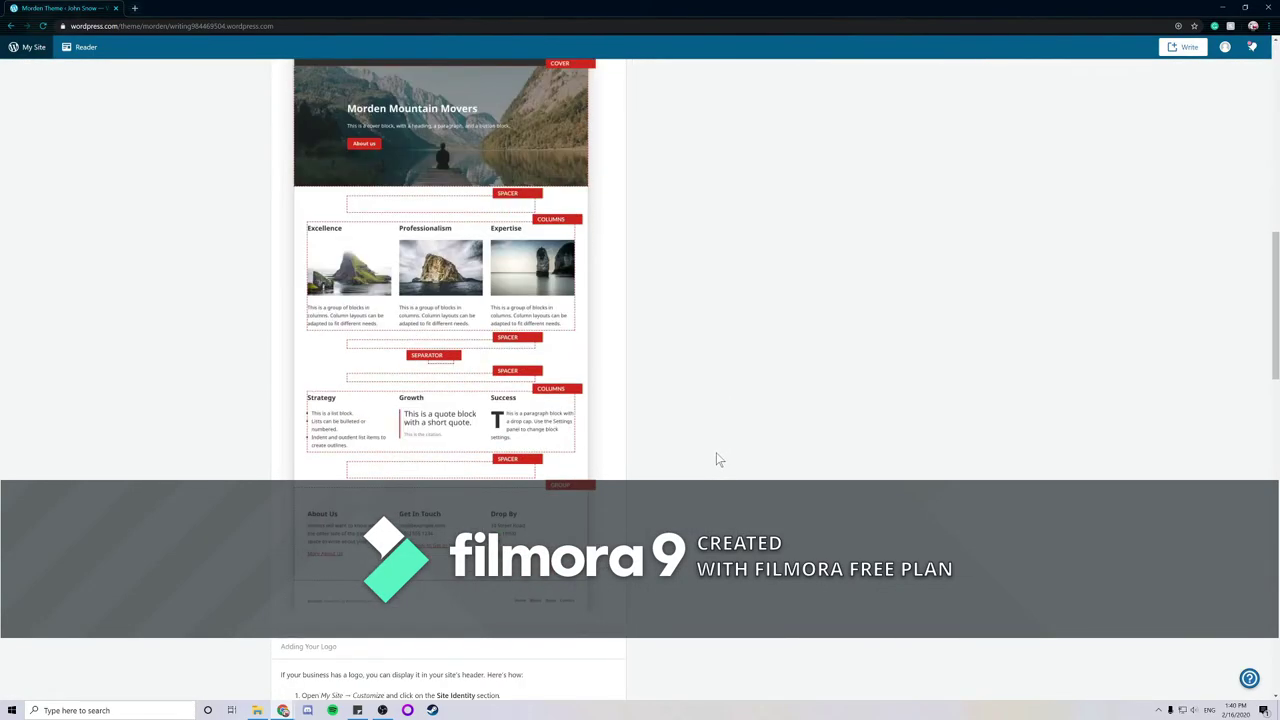
scroll(451, 389, up, 9)
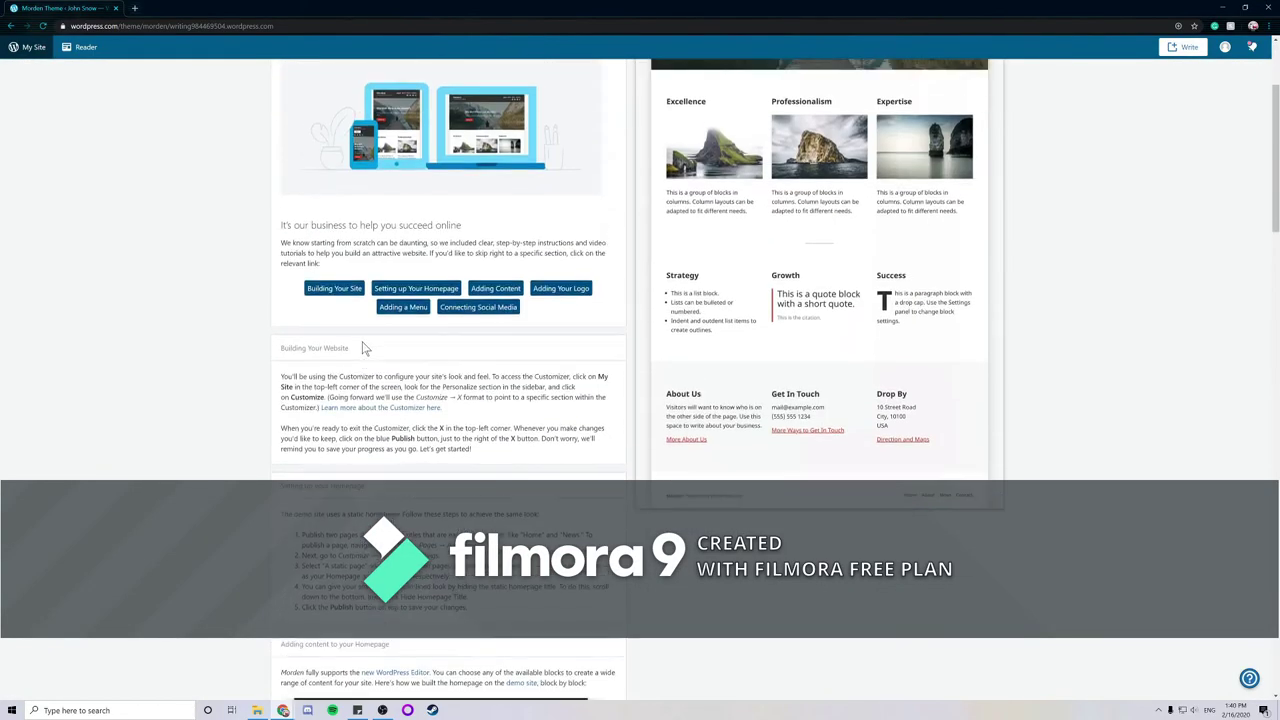
click(28, 139)
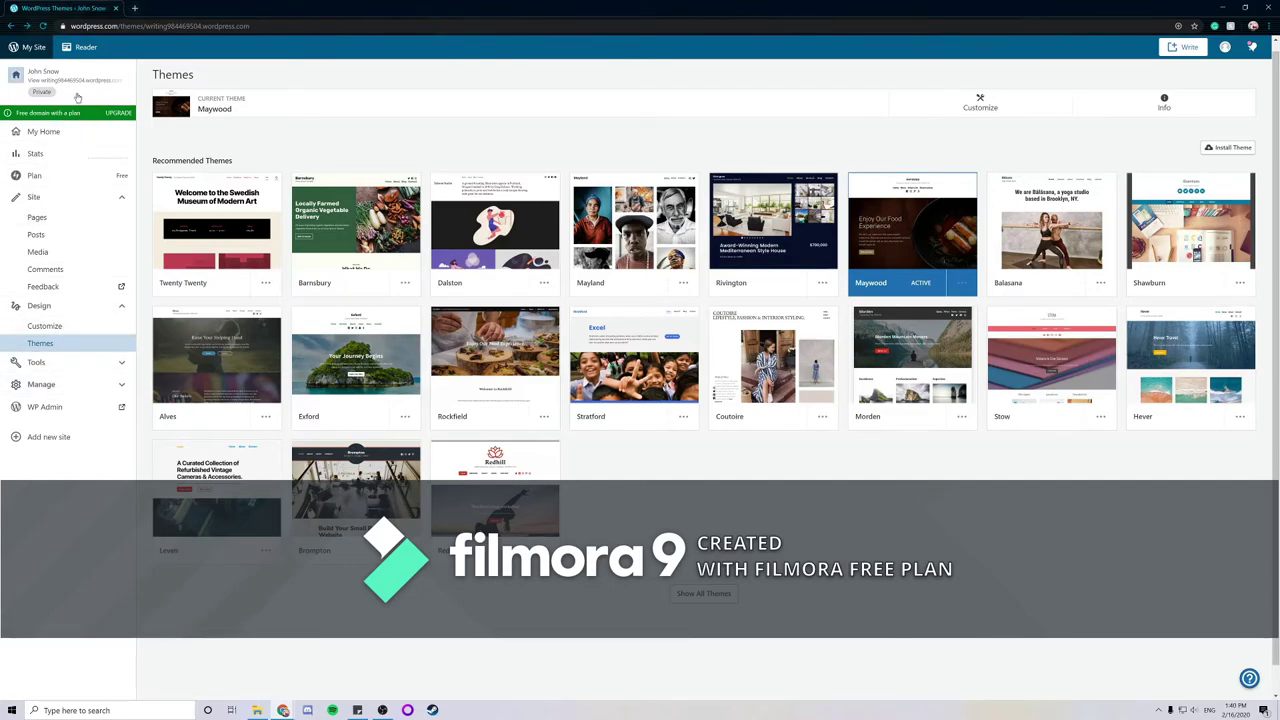
Return to My Home, expand 'Launch your site' and the Manage menu.
click(53, 133)
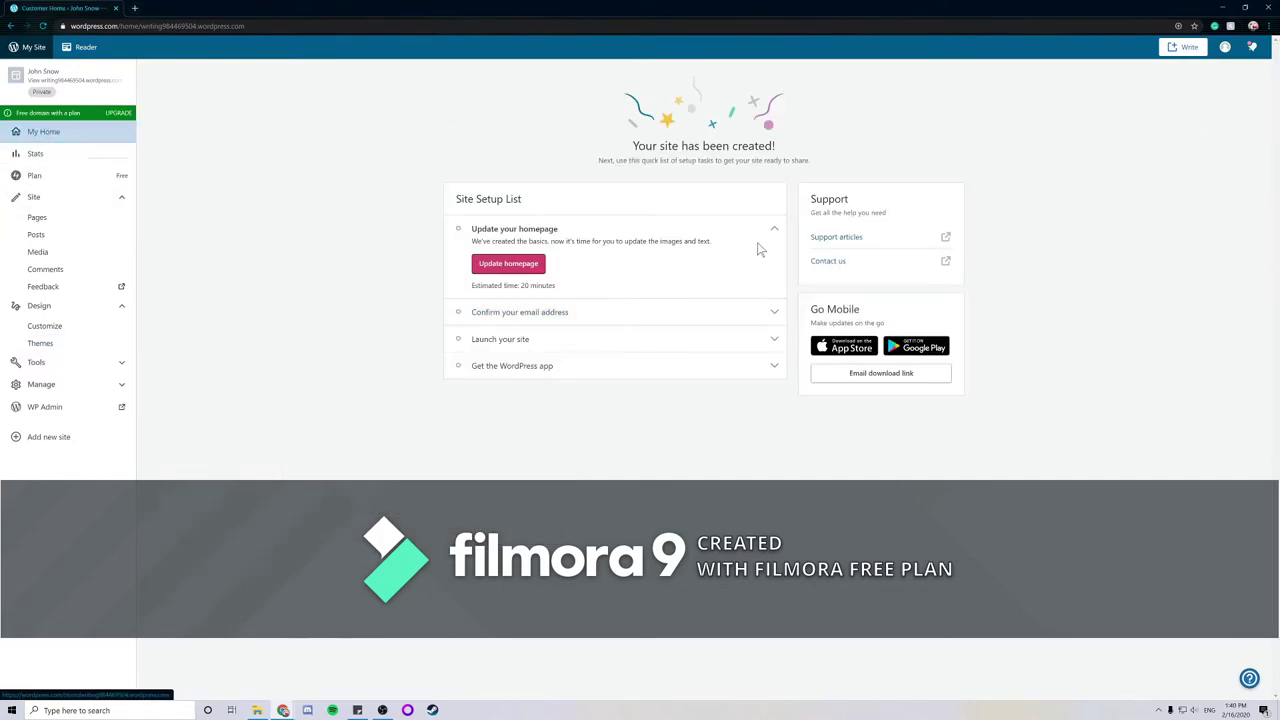
click(510, 339)
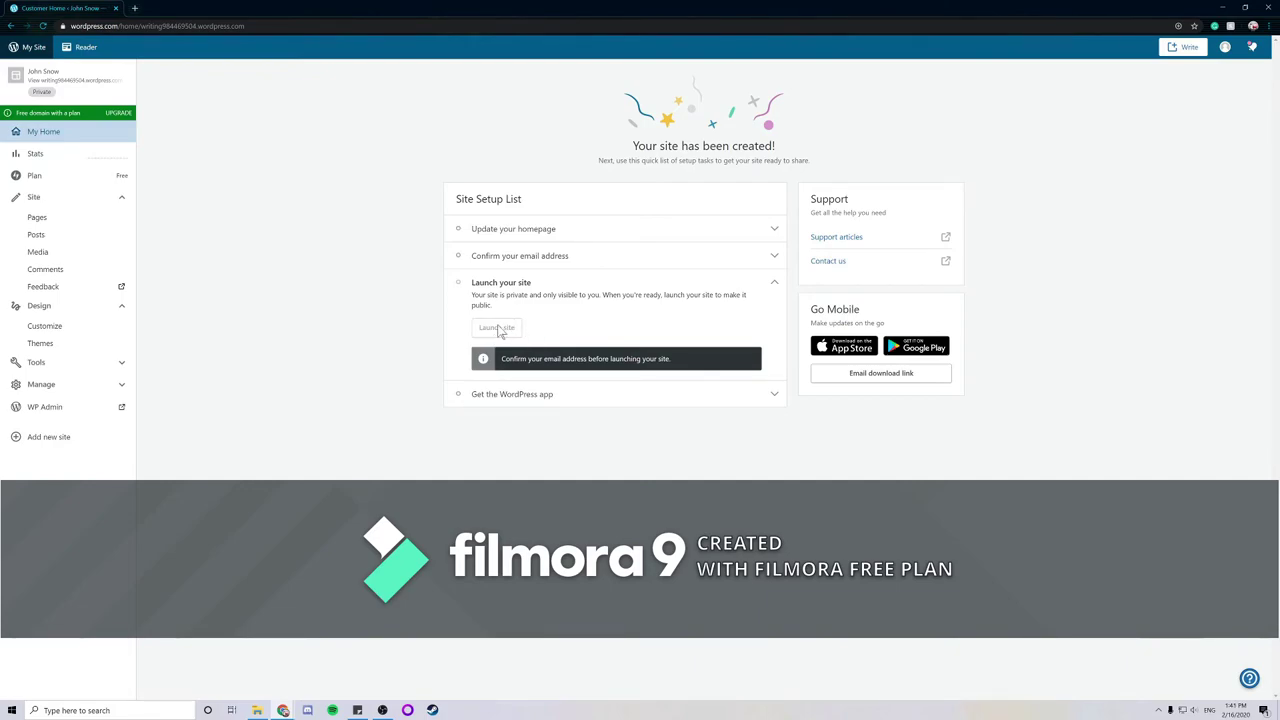
click(50, 386)
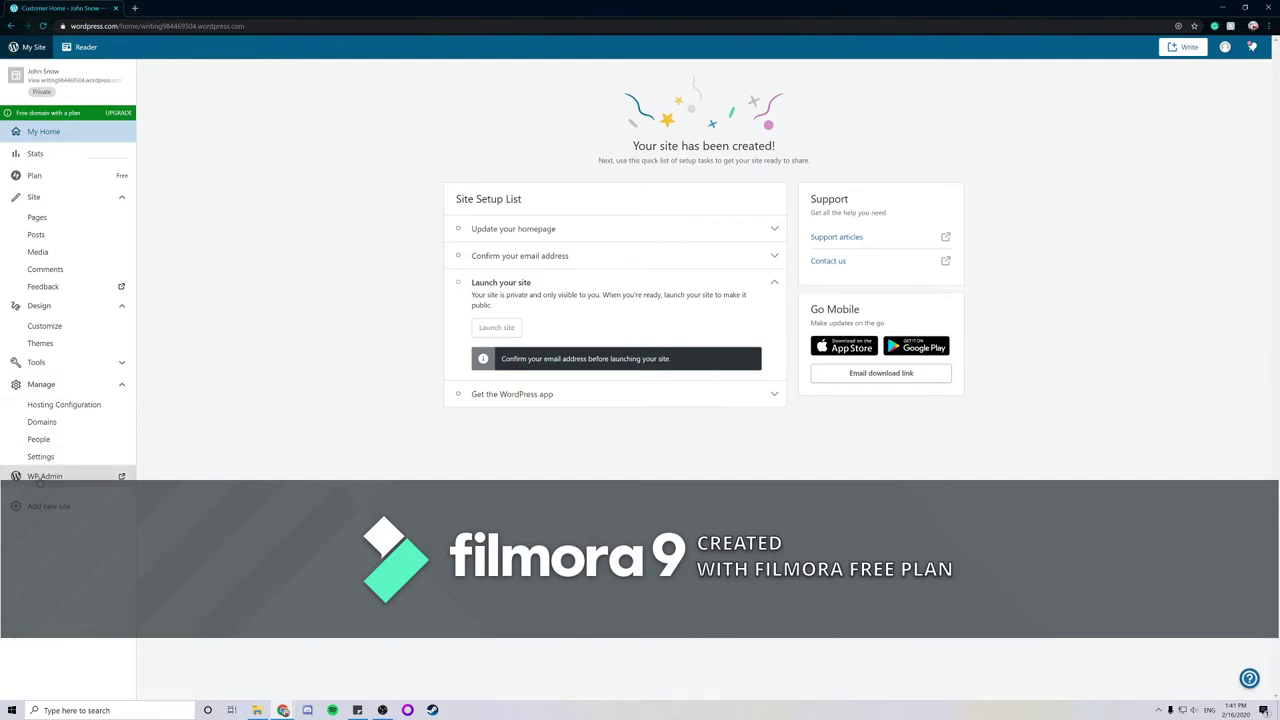
Scroll through General settings, then view People with its single Admin member.
click(70, 458)
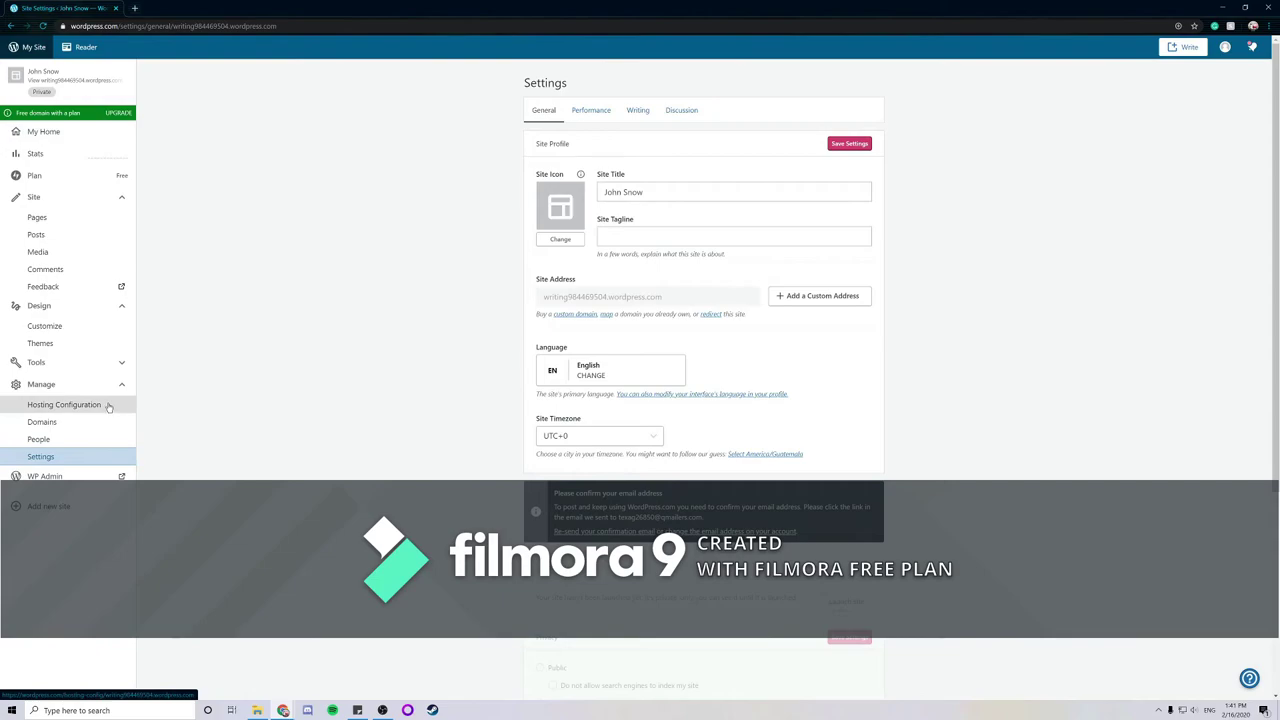
scroll(656, 396, down, 1)
scroll(654, 366, up, 1)
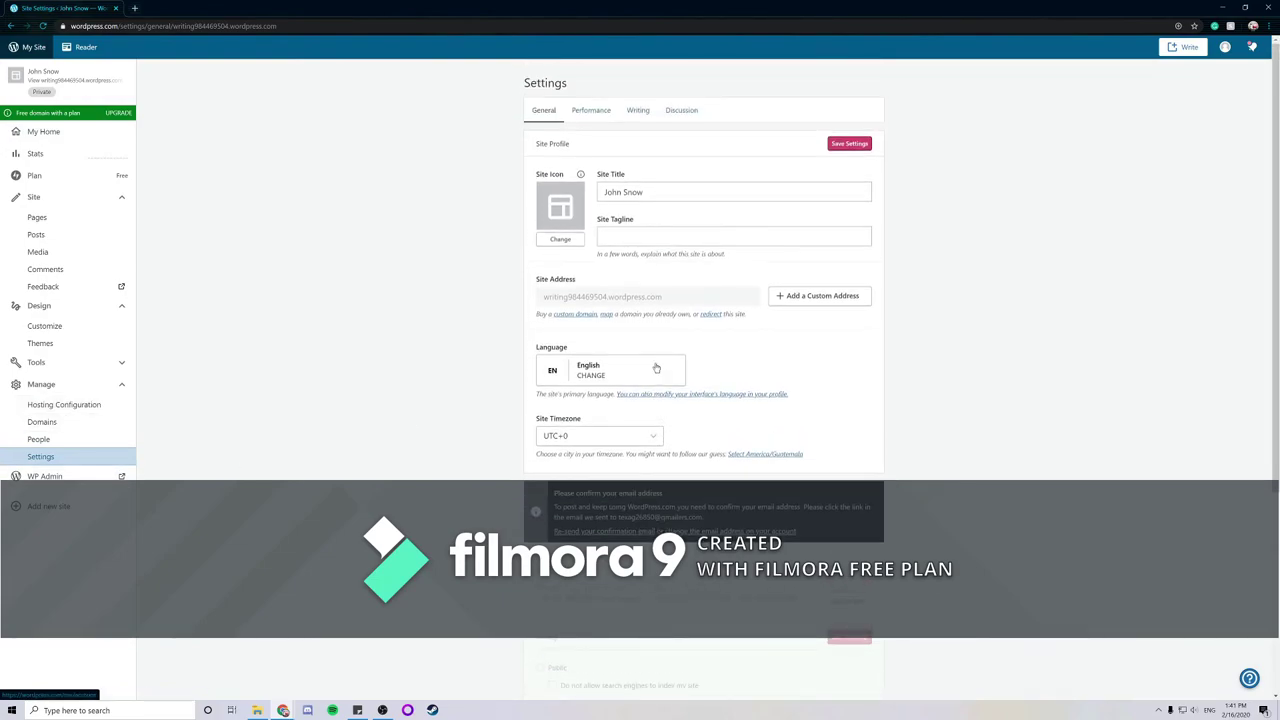
scroll(650, 400, down, 5)
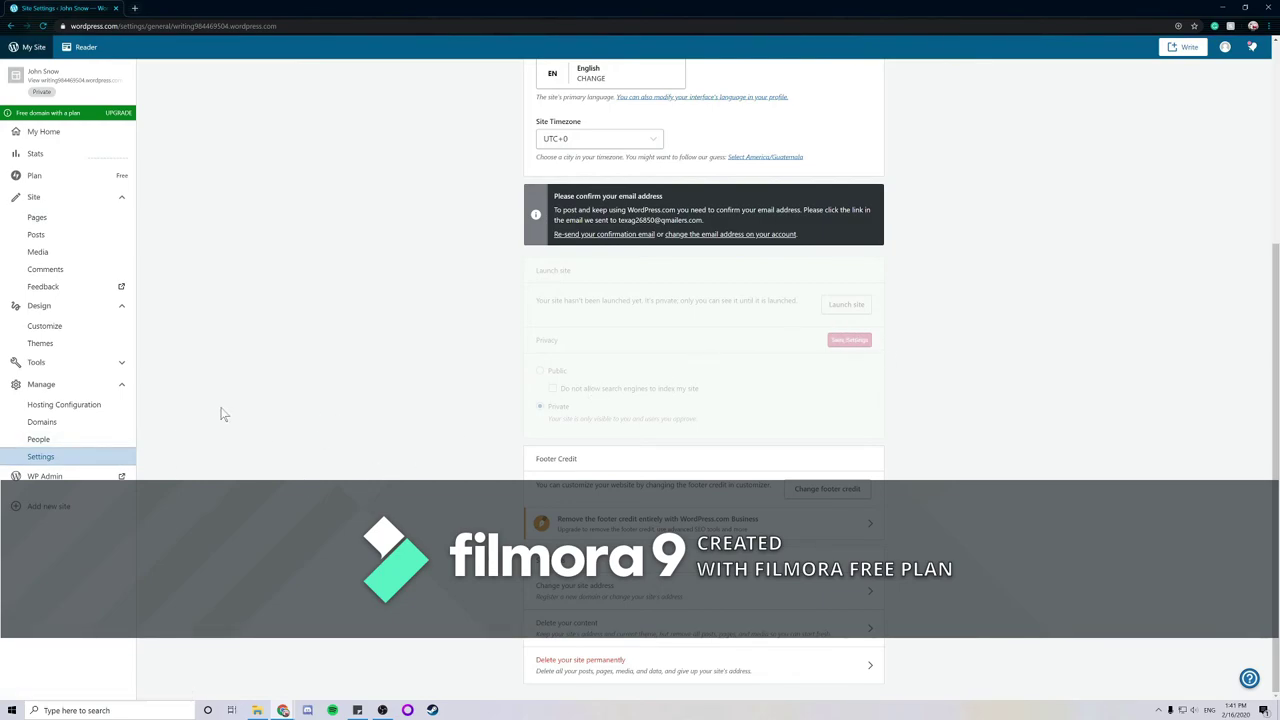
click(86, 446)
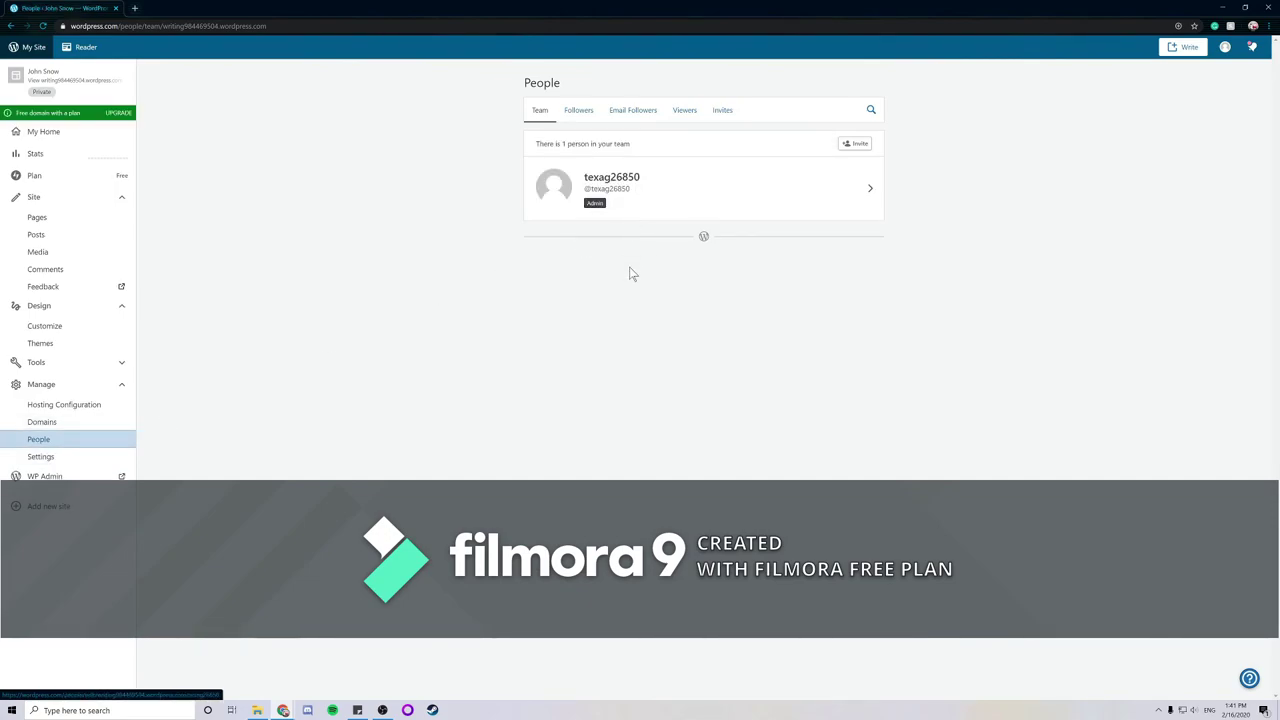
Look at the Invite form on the People page, then go back to the team list.
click(859, 146)
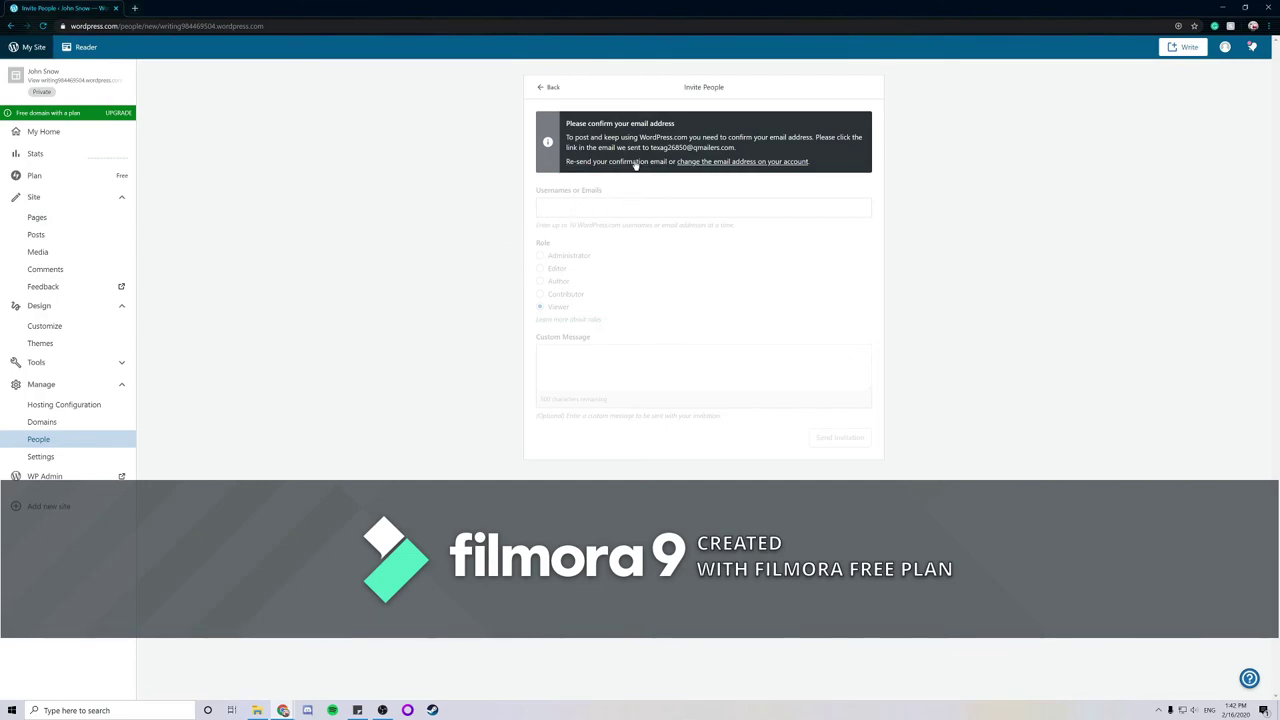
click(542, 87)
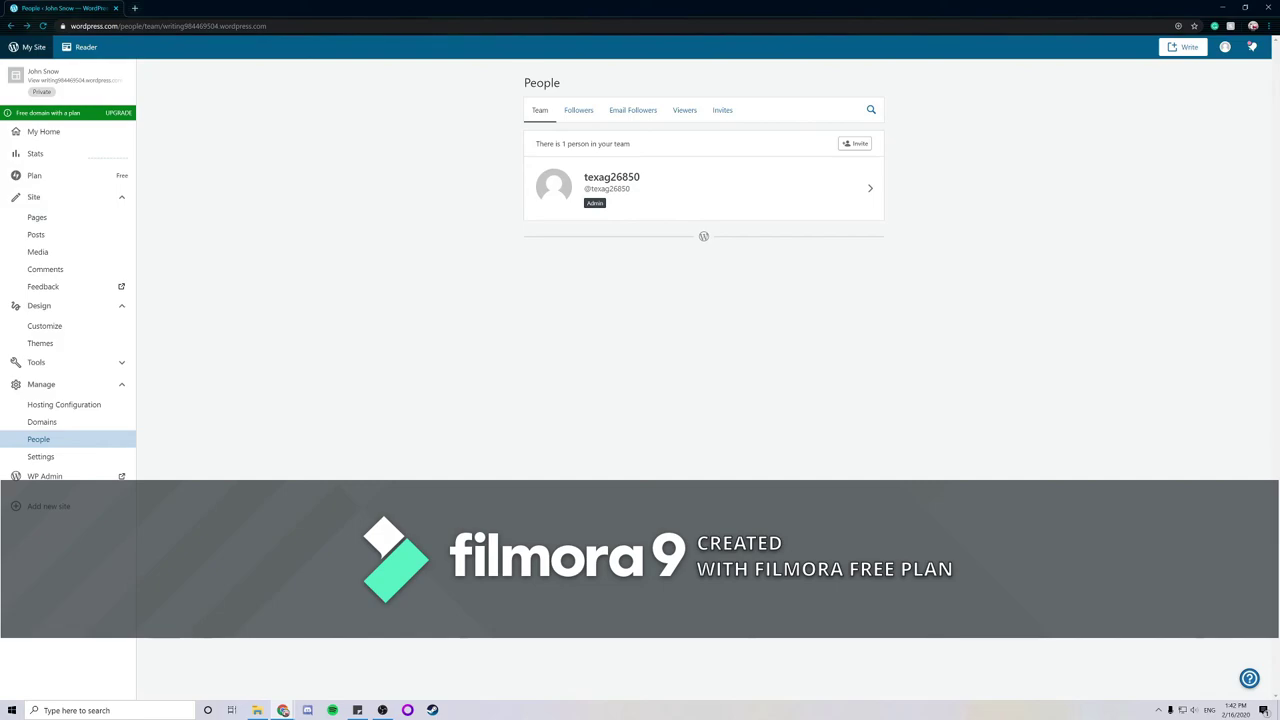
Scroll through the Reader's Followed Sites feed, then go back to the My Home Site Setup List.
click(80, 48)
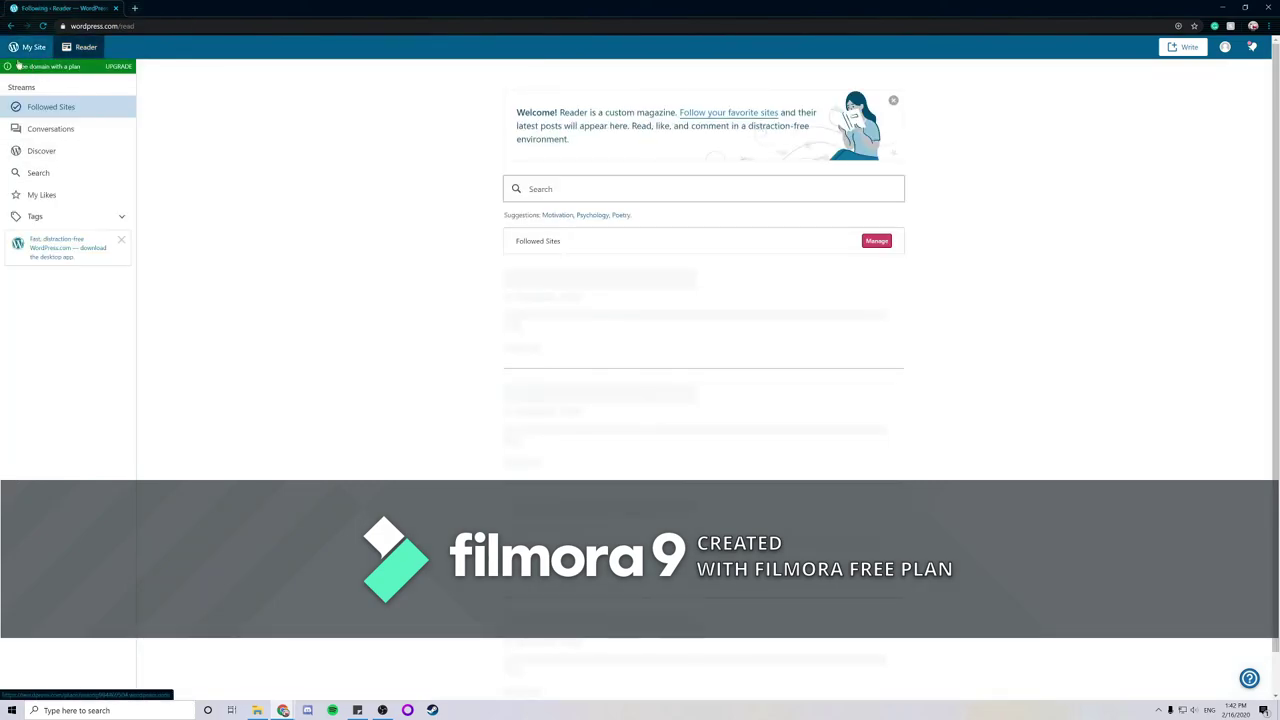
click(22, 52)
click(80, 47)
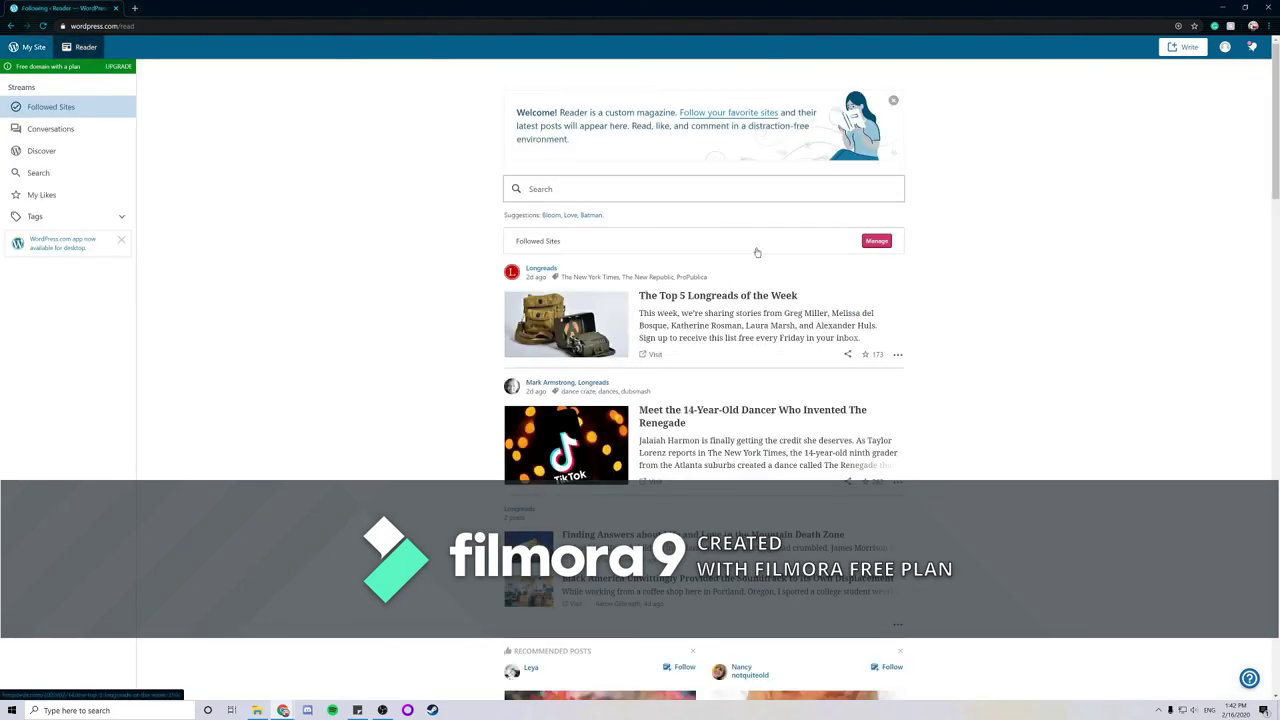
scroll(625, 403, down, 3)
scroll(437, 274, up, 3)
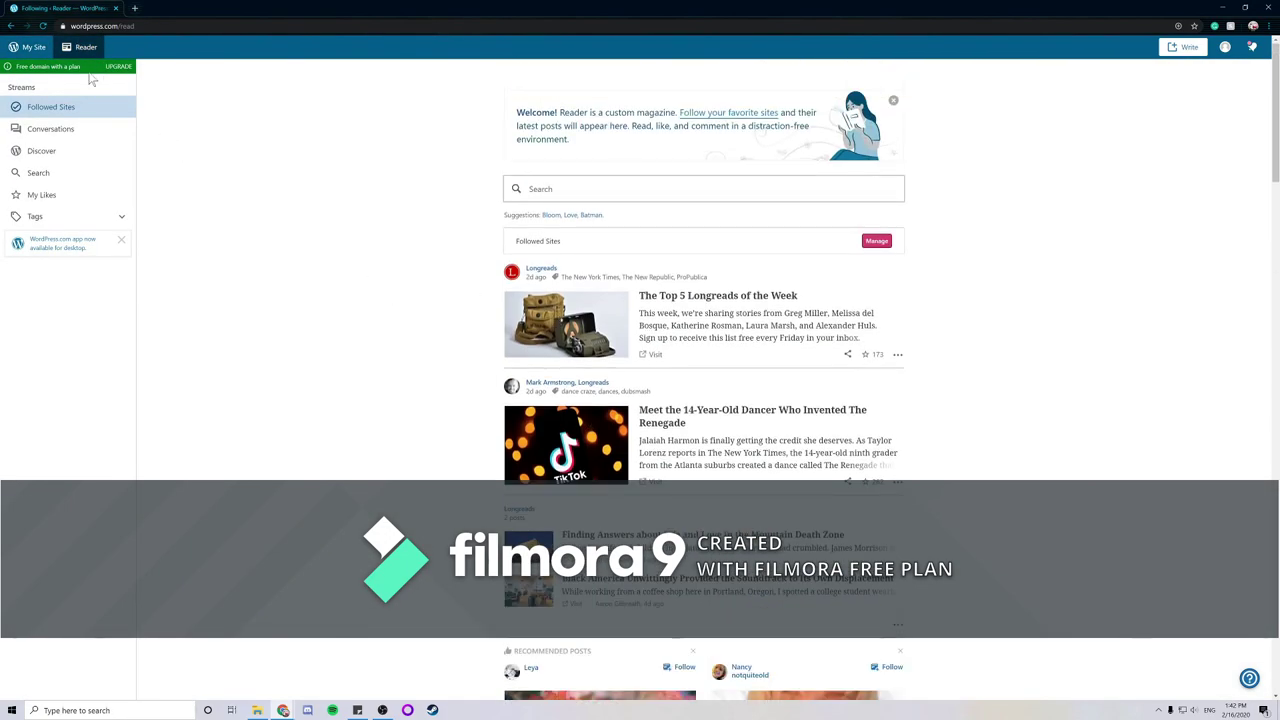
click(35, 52)
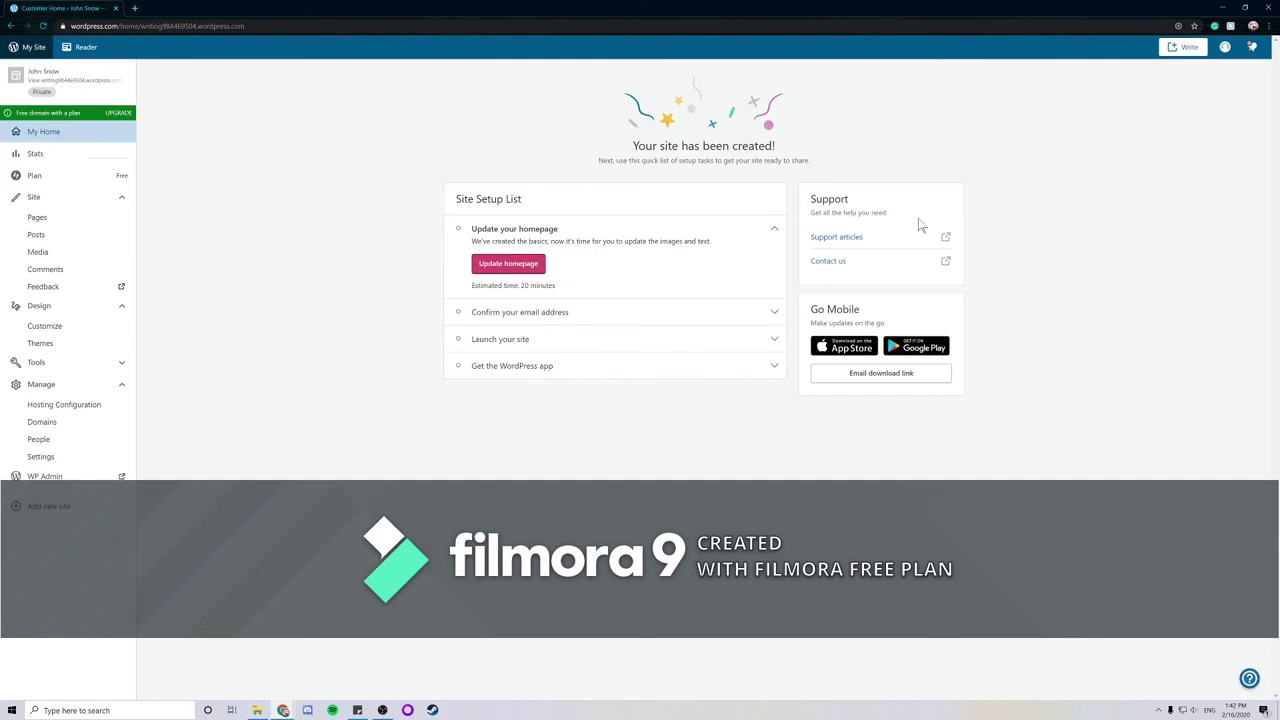